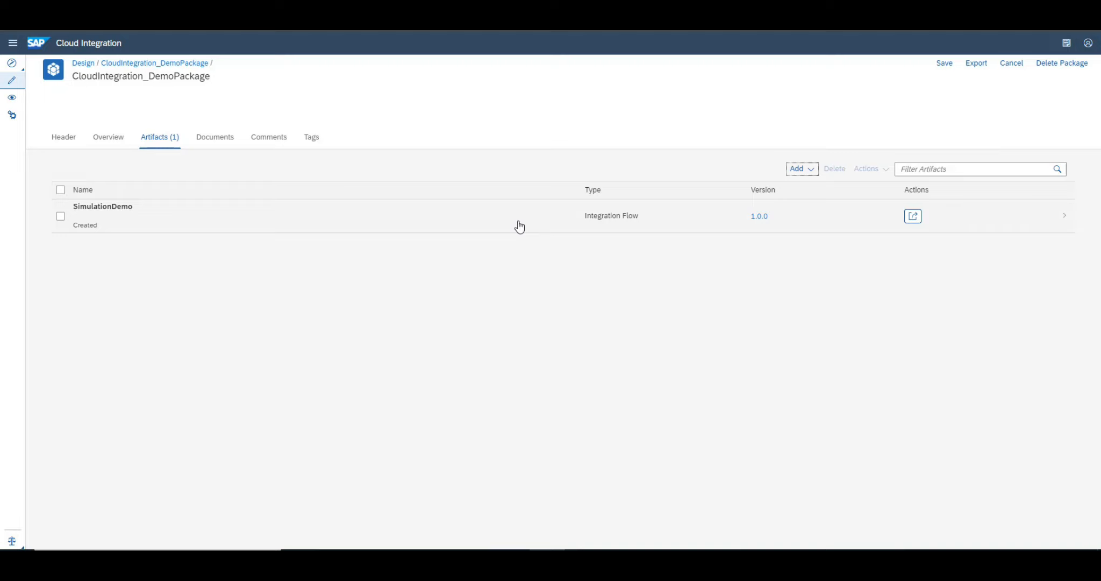
# Open the SimulationDemo integration flow for editing and delete its Start message event.
pyautogui.click(519, 227)
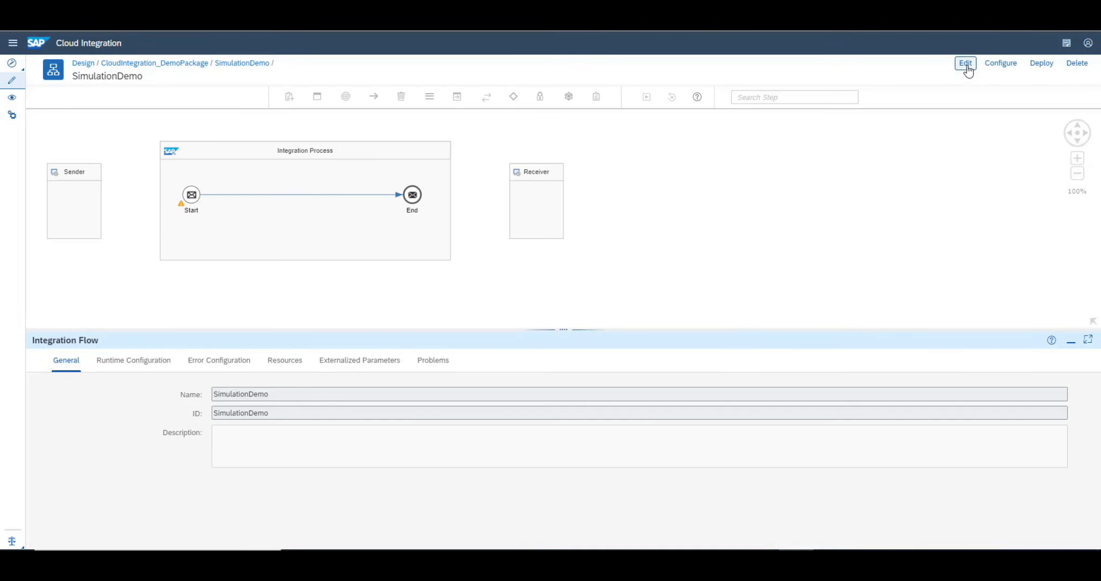
pyautogui.click(966, 64)
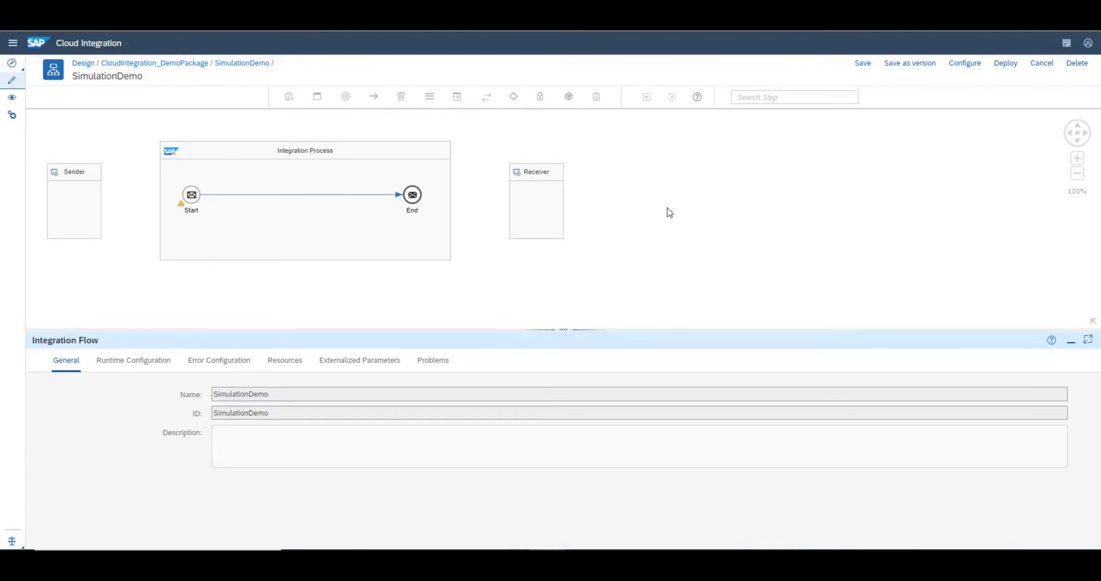
pyautogui.click(189, 198)
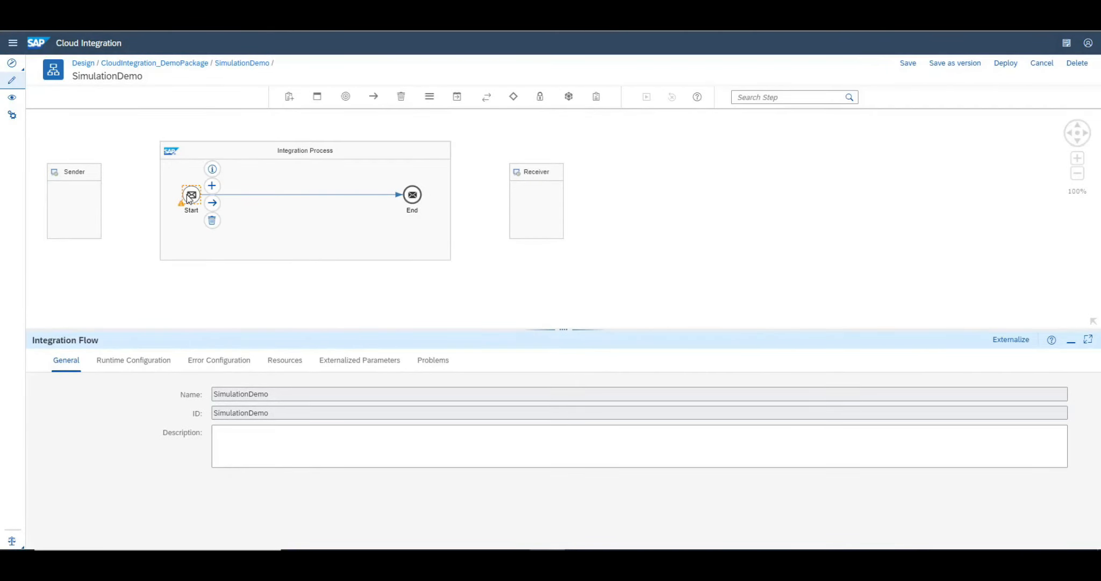
pyautogui.click(212, 220)
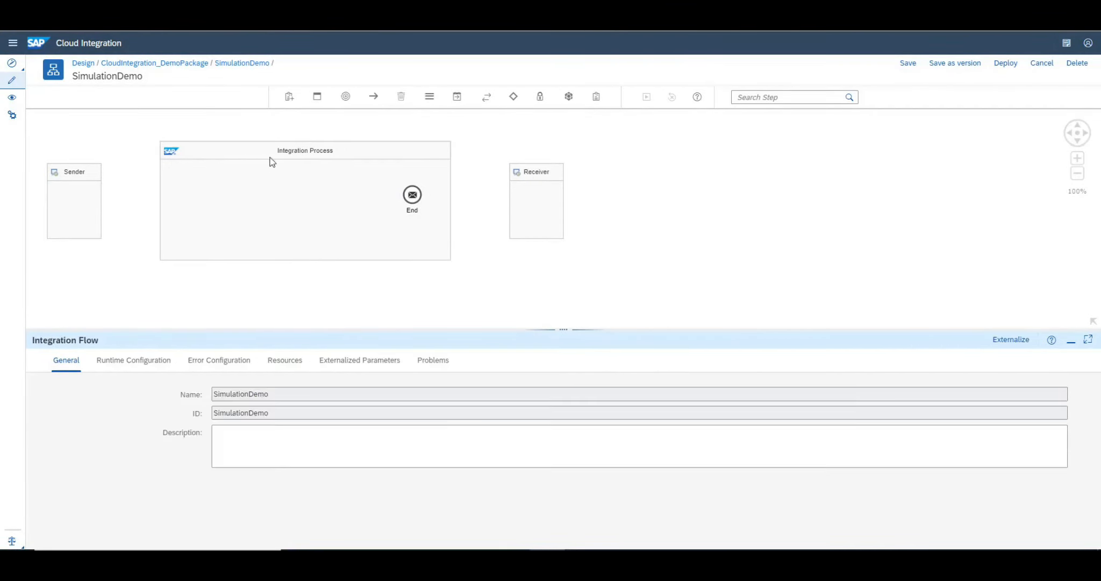
# Add a Timer event at the beginning of the Integration Process, where the Start event was.
pyautogui.click(347, 105)
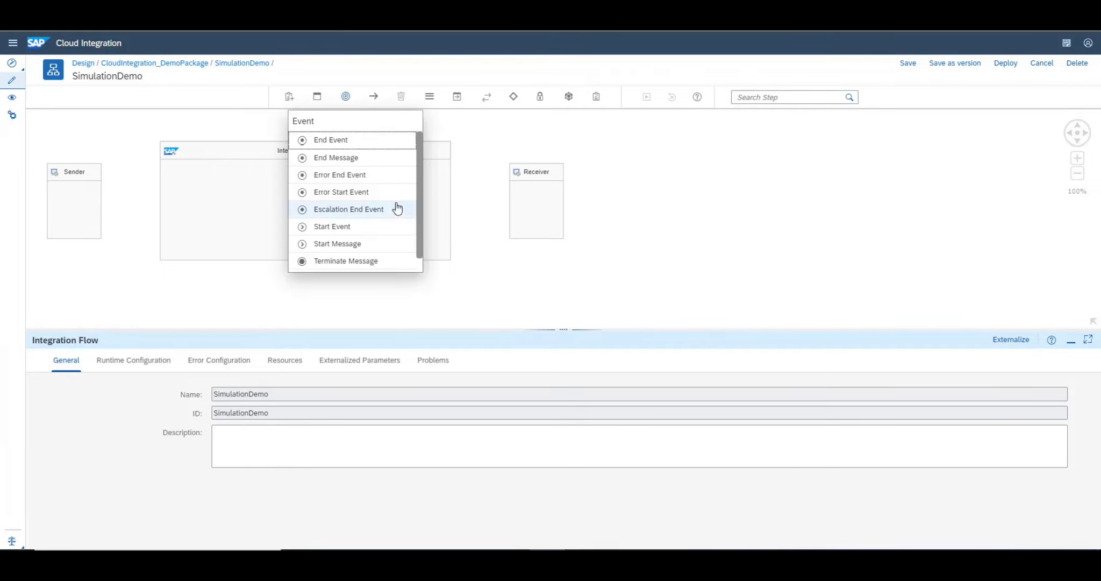
pyautogui.scroll(-1, 417, 260)
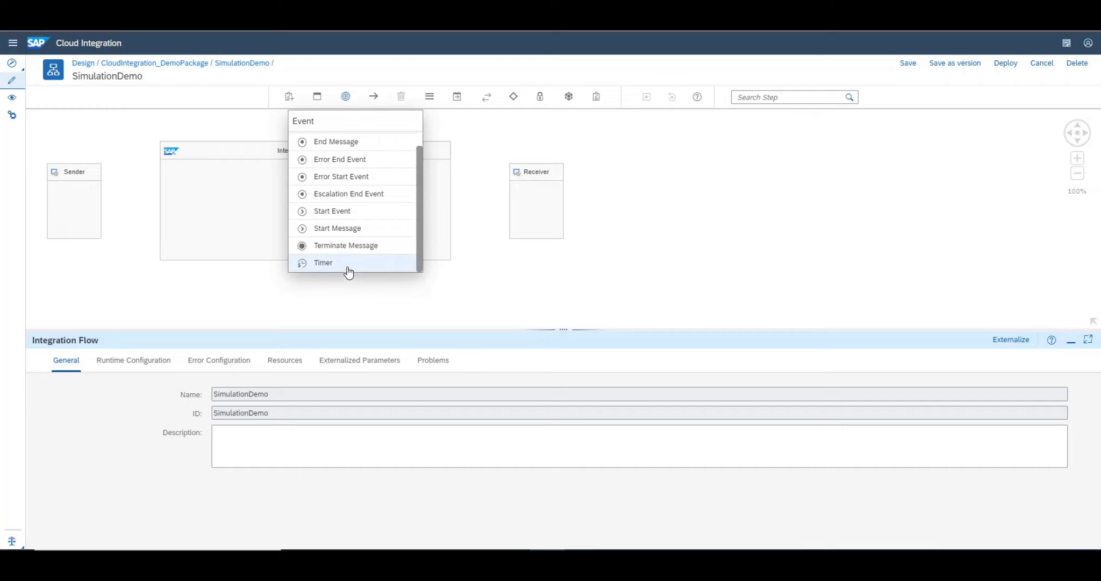
pyautogui.click(346, 267)
pyautogui.click(188, 197)
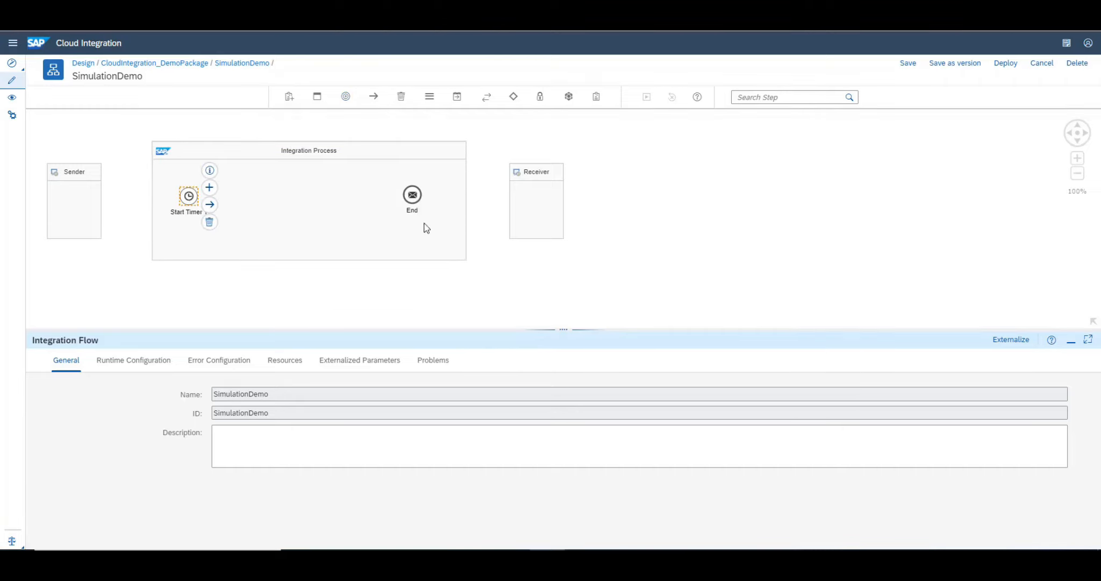
# Move the Receiver farther from the Integration Process and widen the process pool toward it.
pyautogui.moveTo(536, 172); pyautogui.dragTo(738, 187)
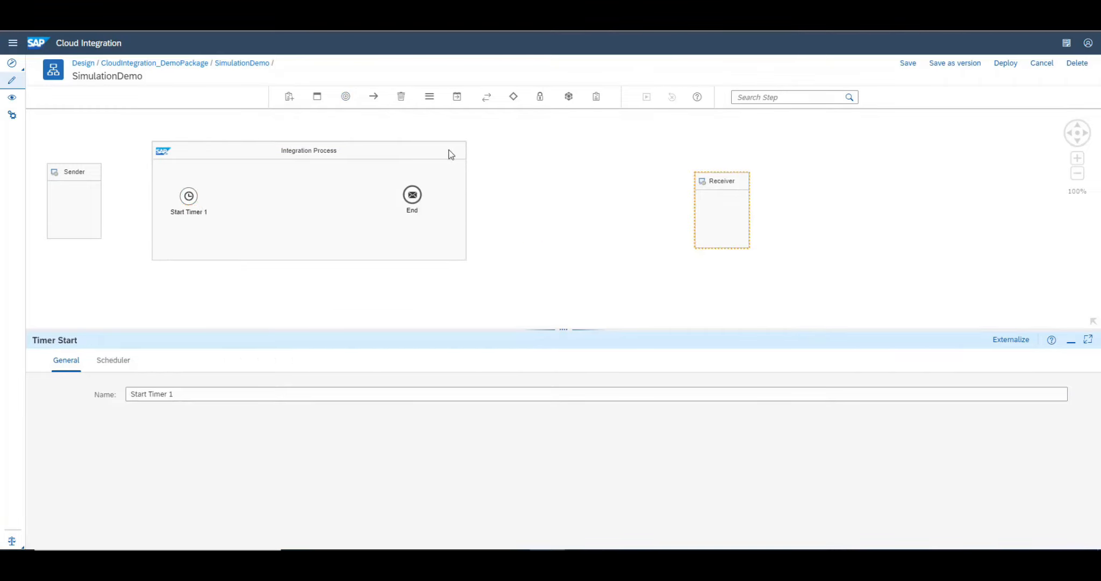
pyautogui.click(444, 152)
pyautogui.moveTo(466, 262); pyautogui.dragTo(605, 264)
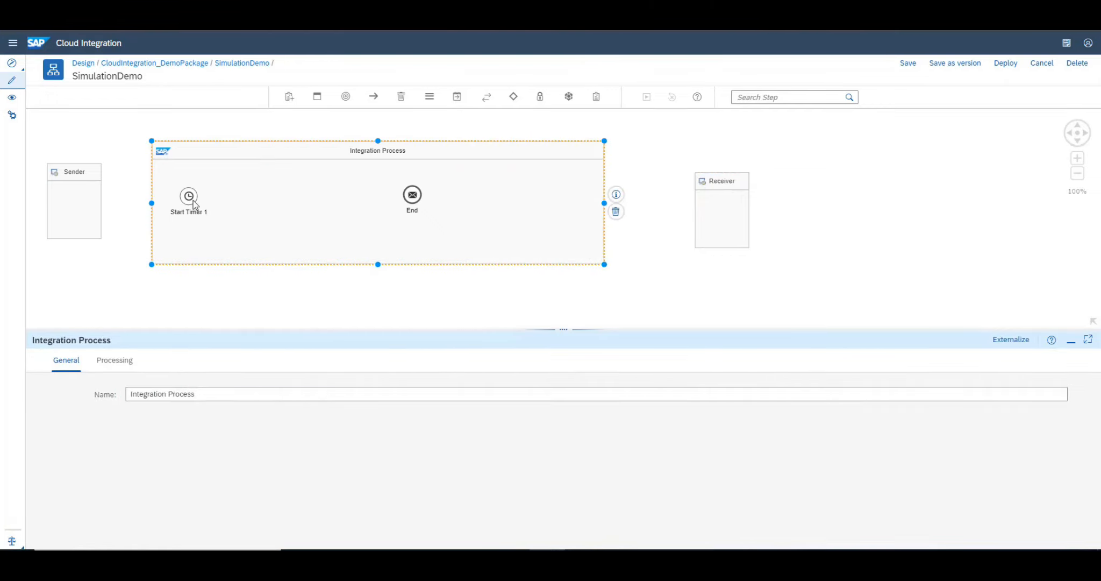
# Check the scheduler settings of the start timer.
pyautogui.click(188, 198)
pyautogui.click(122, 360)
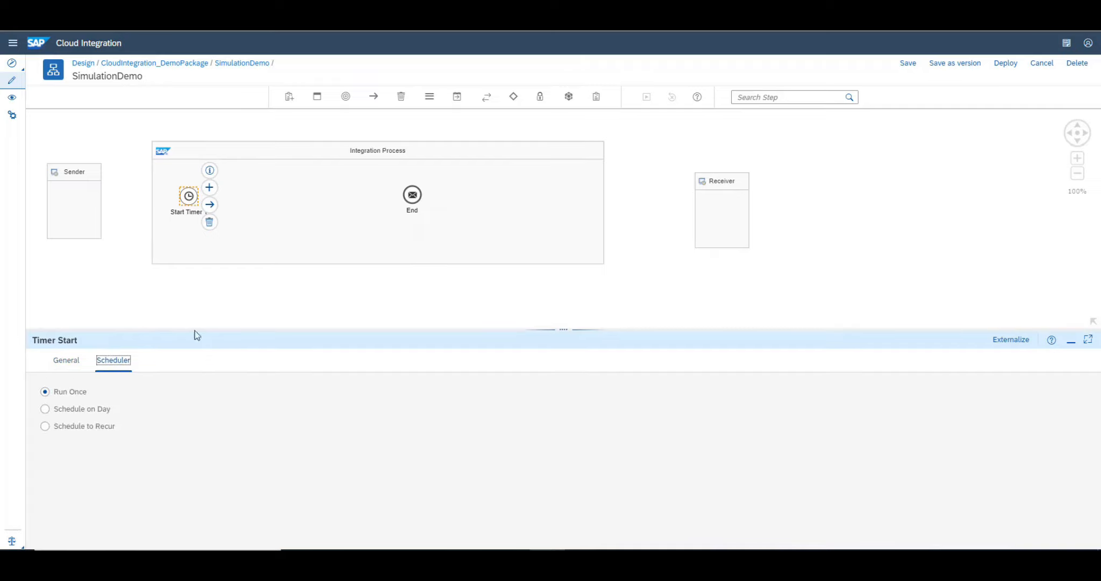
# Move the End event farther from the start timer and connect the timer to it.
pyautogui.click(413, 195)
pyautogui.moveTo(436, 199); pyautogui.dragTo(492, 206)
pyautogui.moveTo(190, 200)
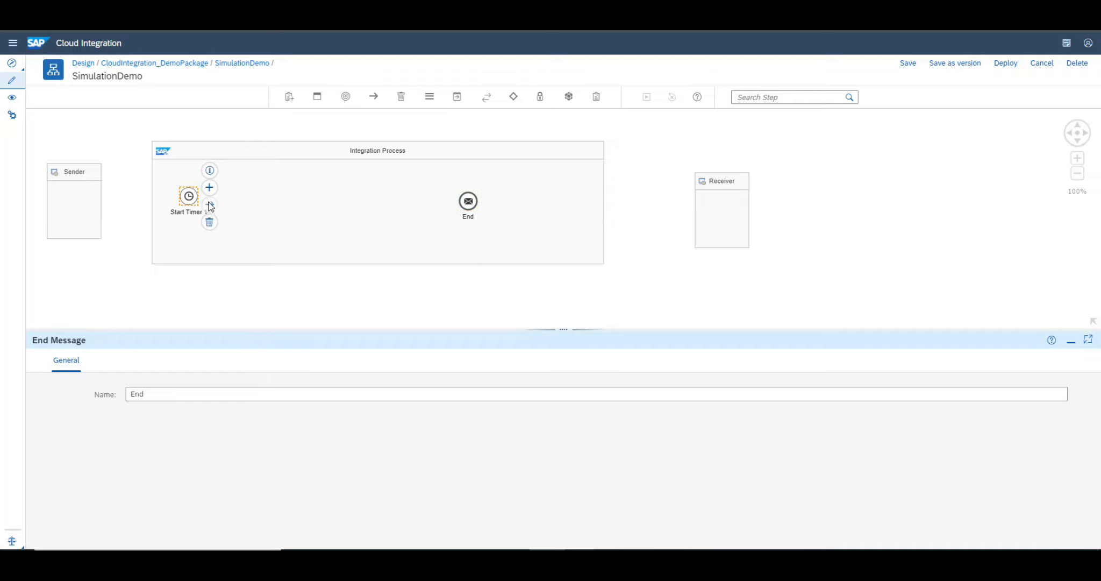
pyautogui.moveTo(209, 204); pyautogui.dragTo(468, 203)
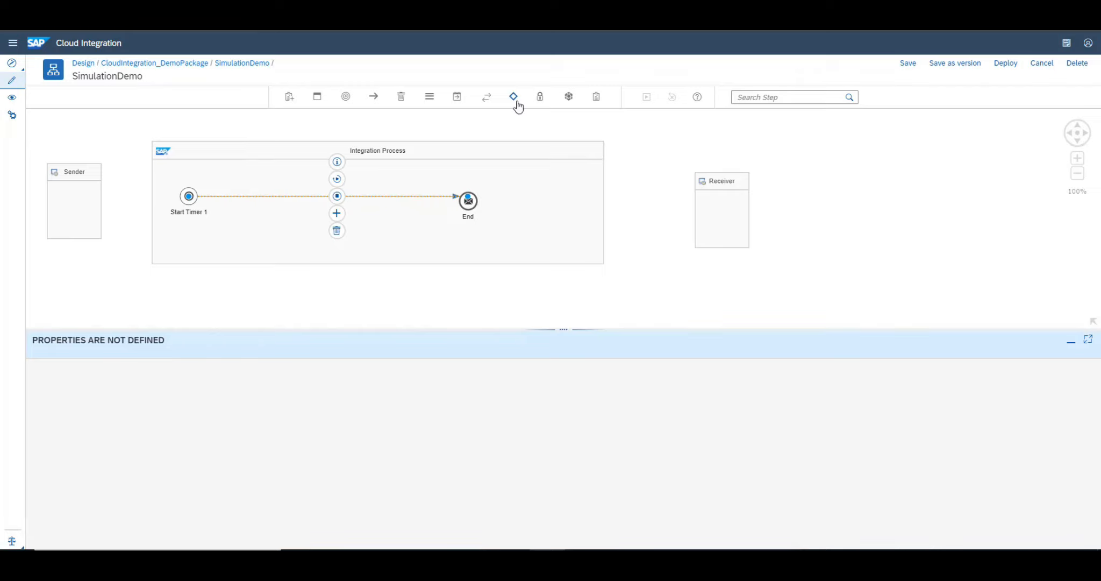
# Insert a Content Modifier on the connection between the start timer and the End event.
pyautogui.click(457, 98)
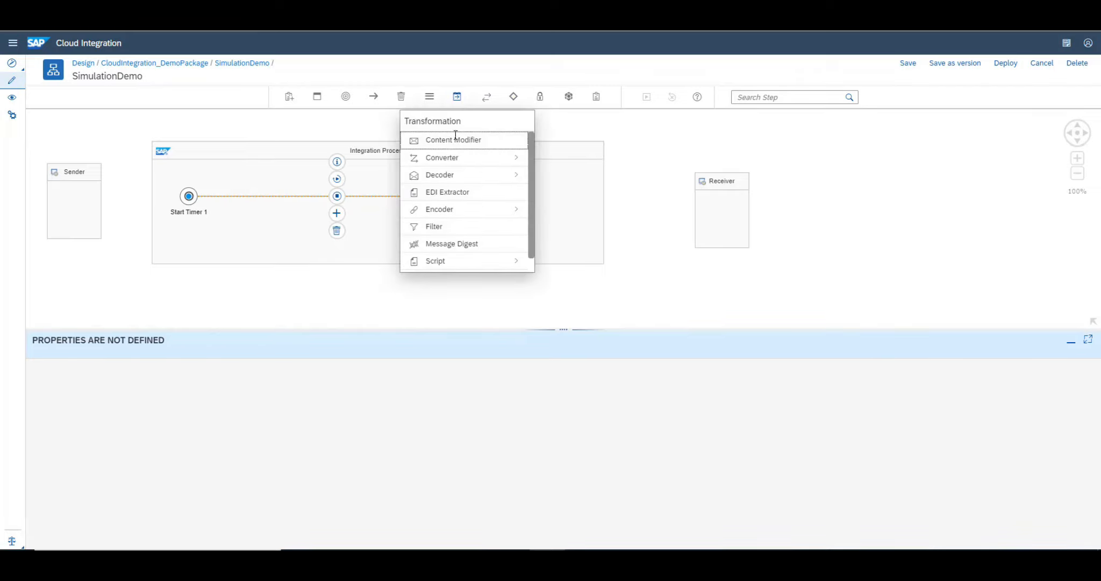
pyautogui.click(453, 141)
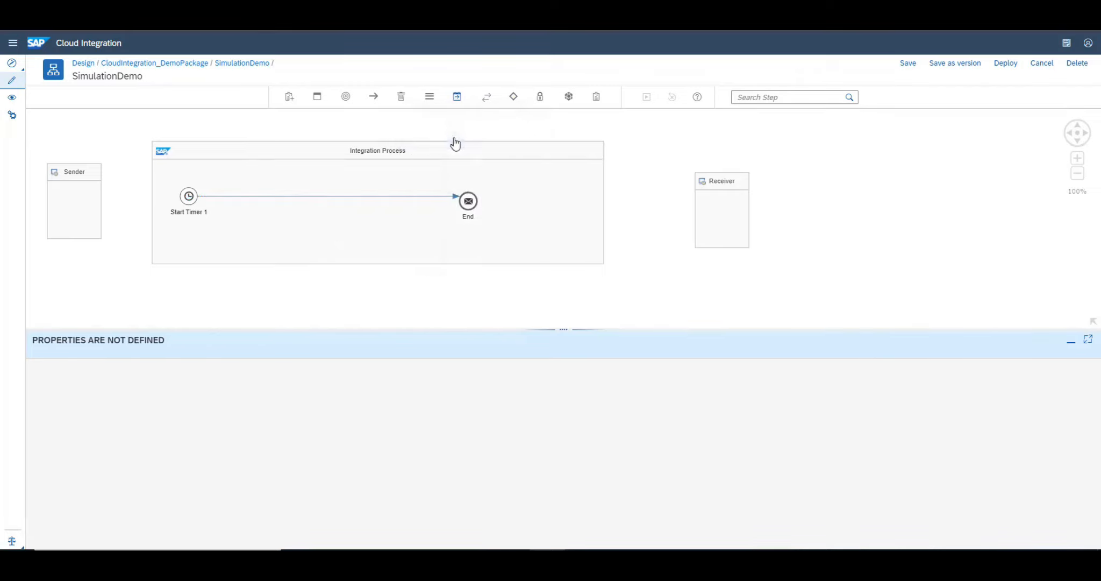
pyautogui.click(246, 200)
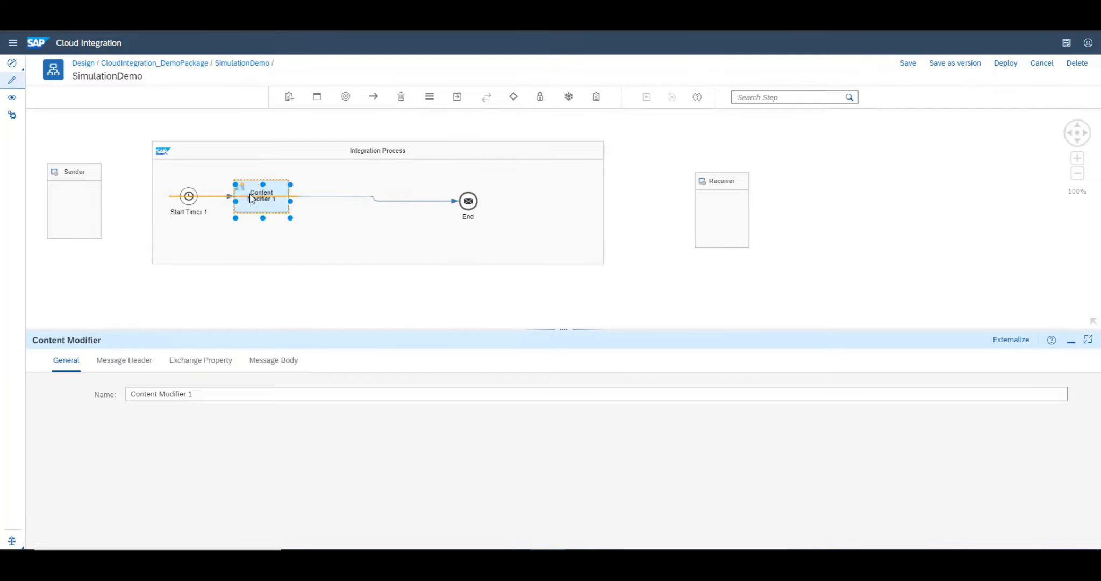
# Set the Content Modifier's message body to type Constant with two comma-separated person records: first name, last name, age 32, and city London or Bath.
pyautogui.click(276, 360)
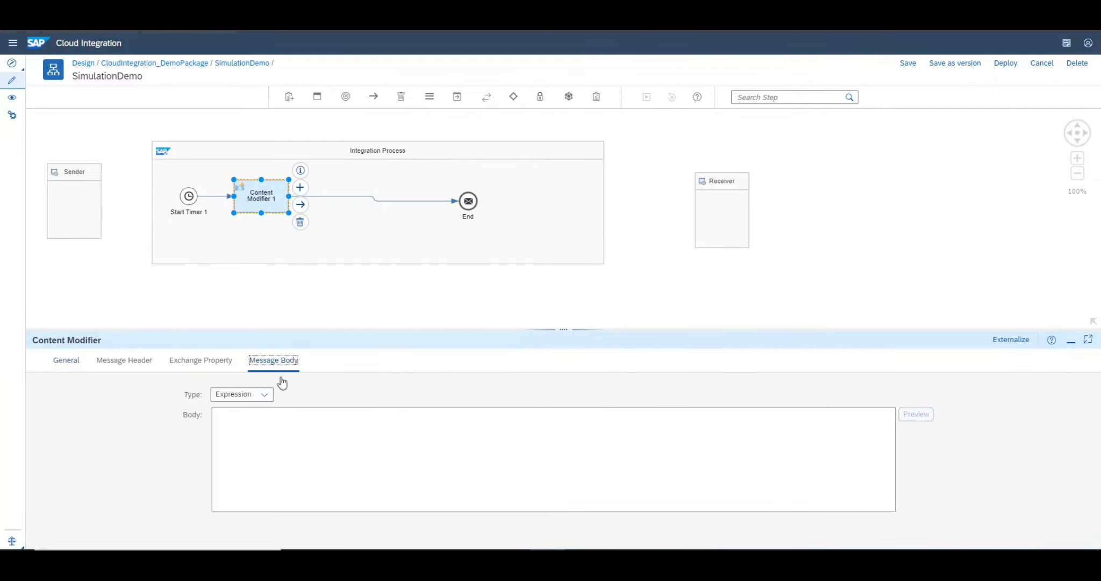
pyautogui.click(265, 395)
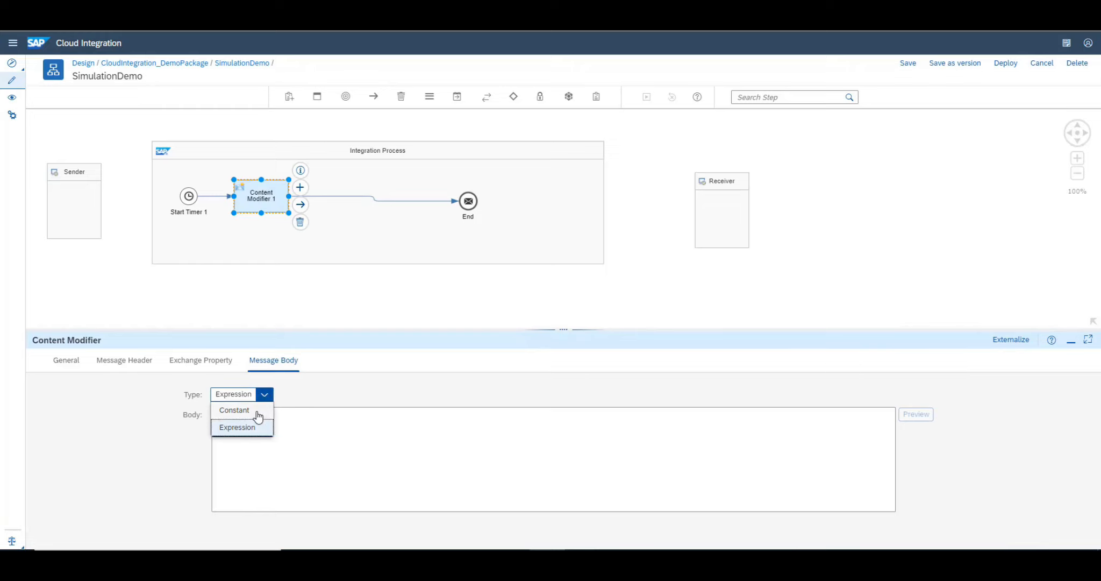
pyautogui.click(260, 411)
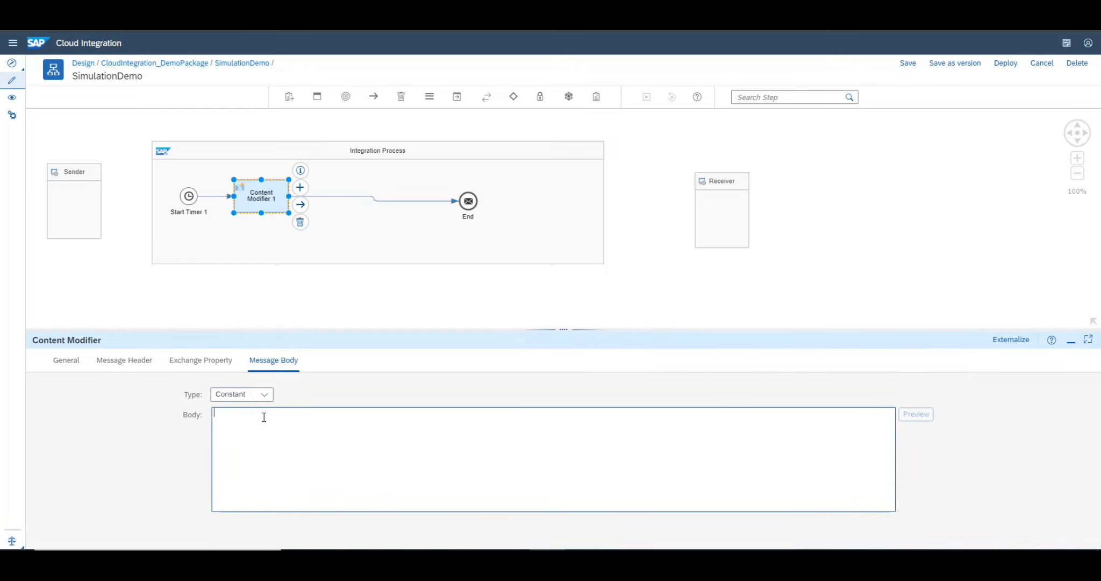
pyautogui.write('Mark,Thomson,32,London Nicole,Thomson,32,Bath')
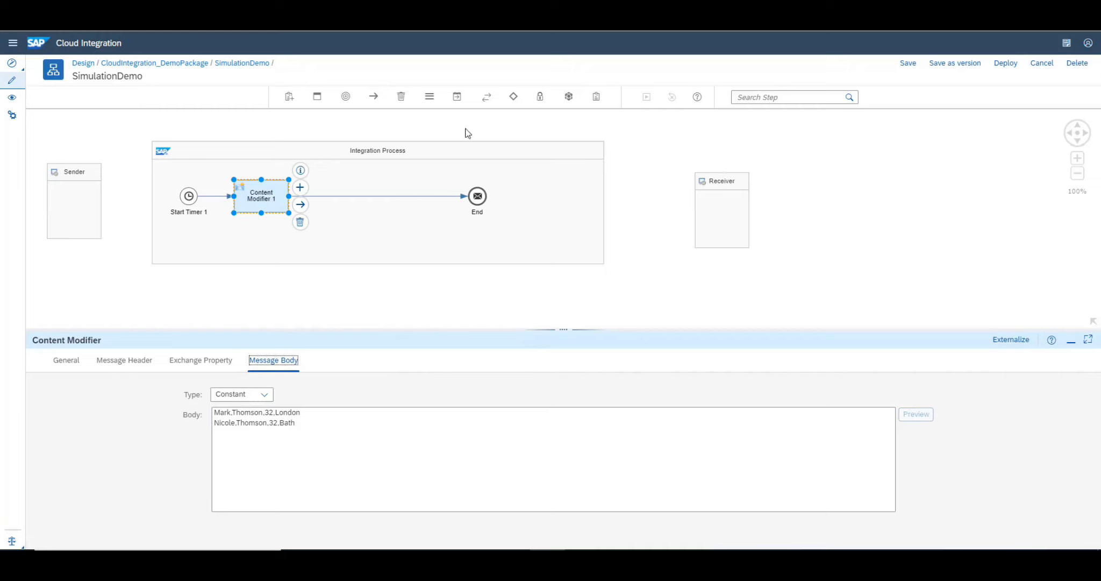
# Insert a CSV to XML Converter between the Content Modifier and the End event.
pyautogui.click(456, 98)
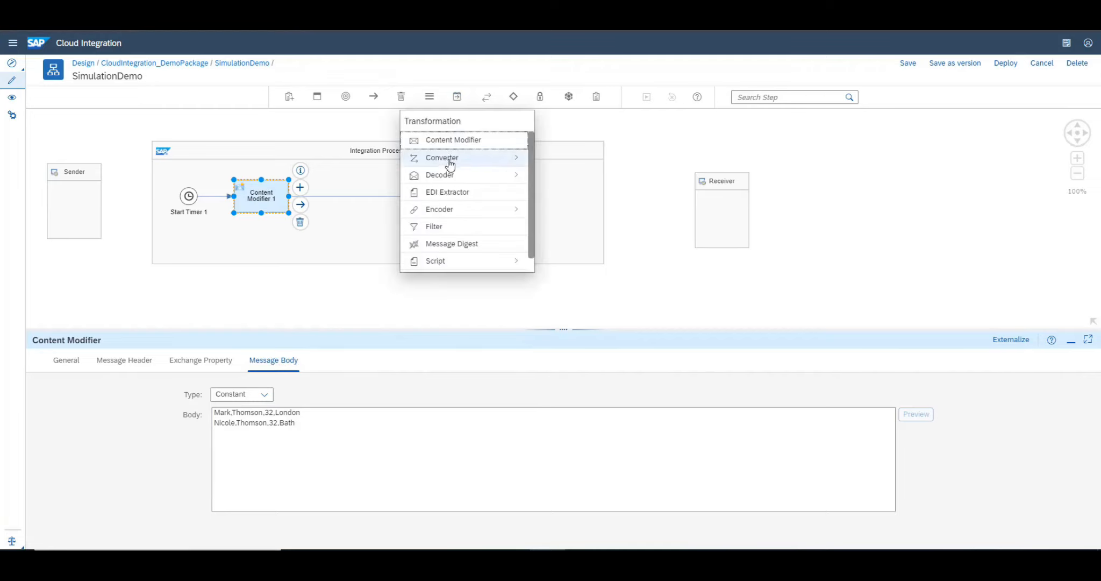
pyautogui.click(450, 161)
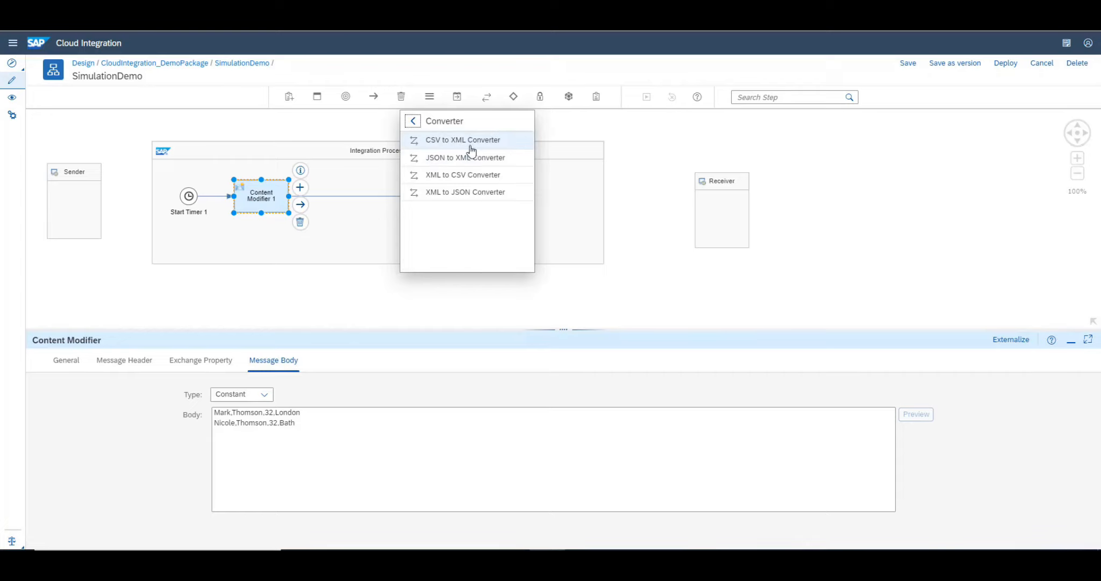
pyautogui.click(483, 143)
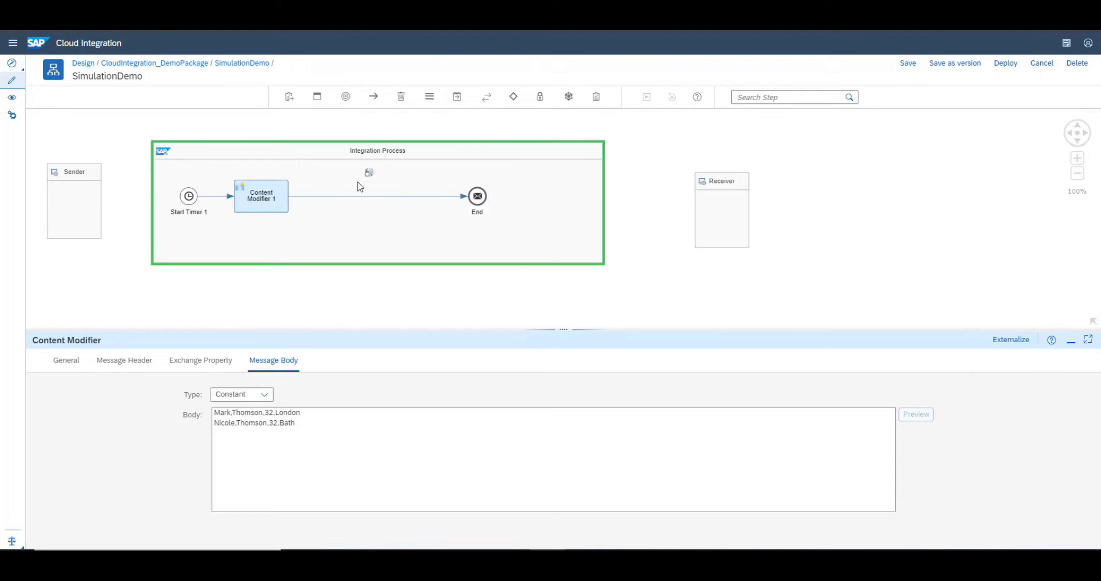
pyautogui.click(342, 197)
pyautogui.moveTo(355, 207); pyautogui.dragTo(342, 200)
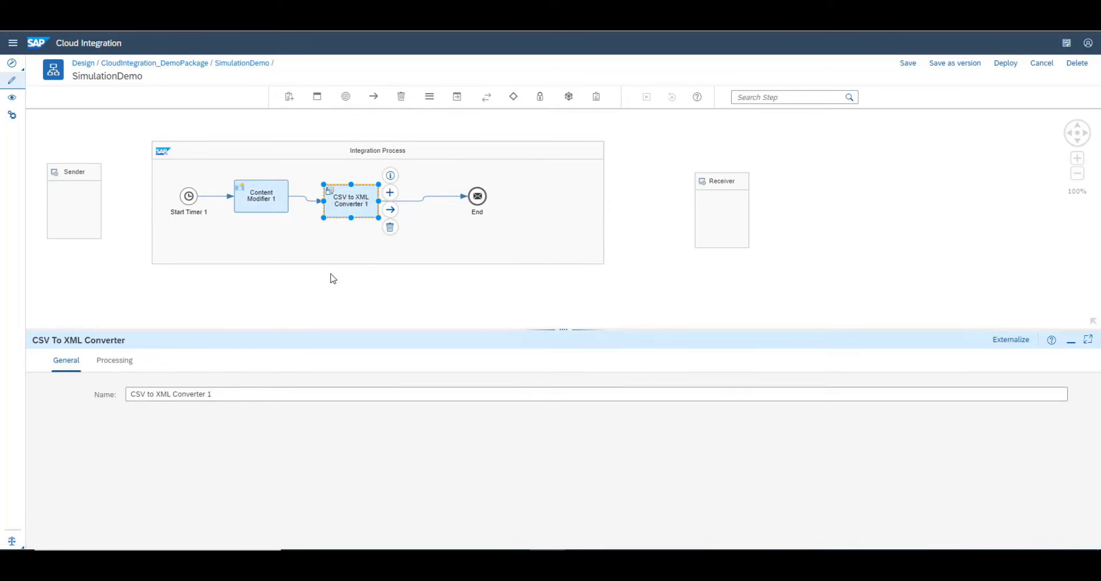
# Upload the Simulation XSD schema from the Desktop as a local resource of the integration flow.
pyautogui.click(331, 288)
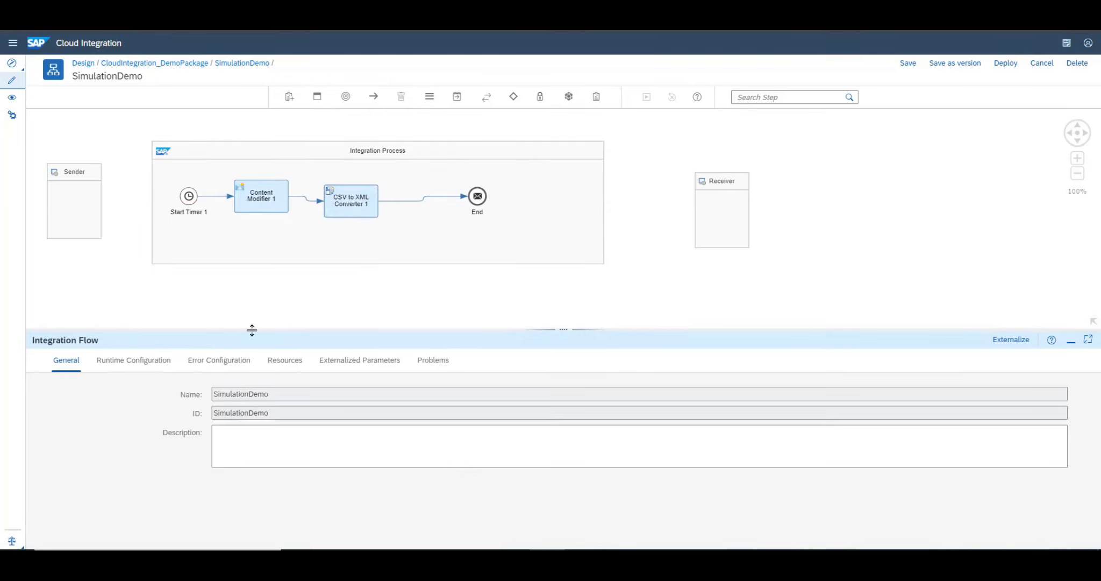
pyautogui.click(284, 361)
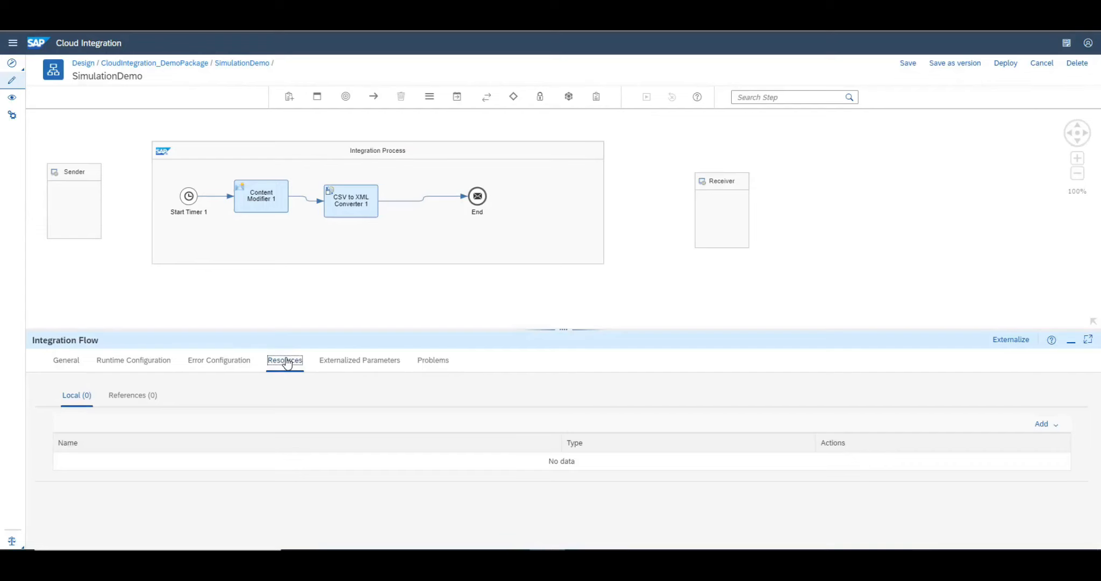
pyautogui.click(1043, 427)
pyautogui.moveTo(1046, 478)
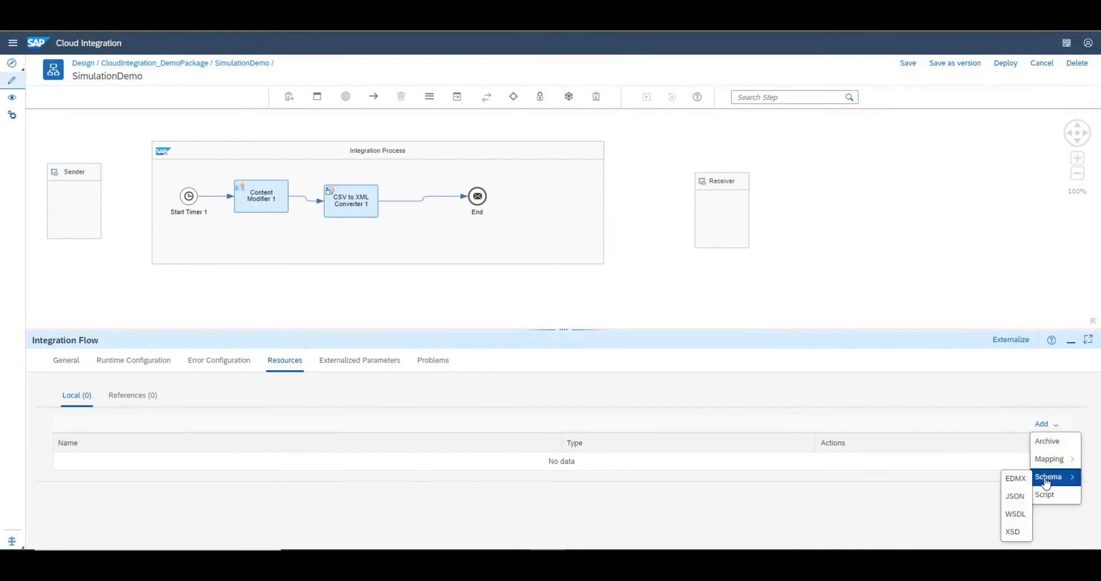
pyautogui.click(1012, 531)
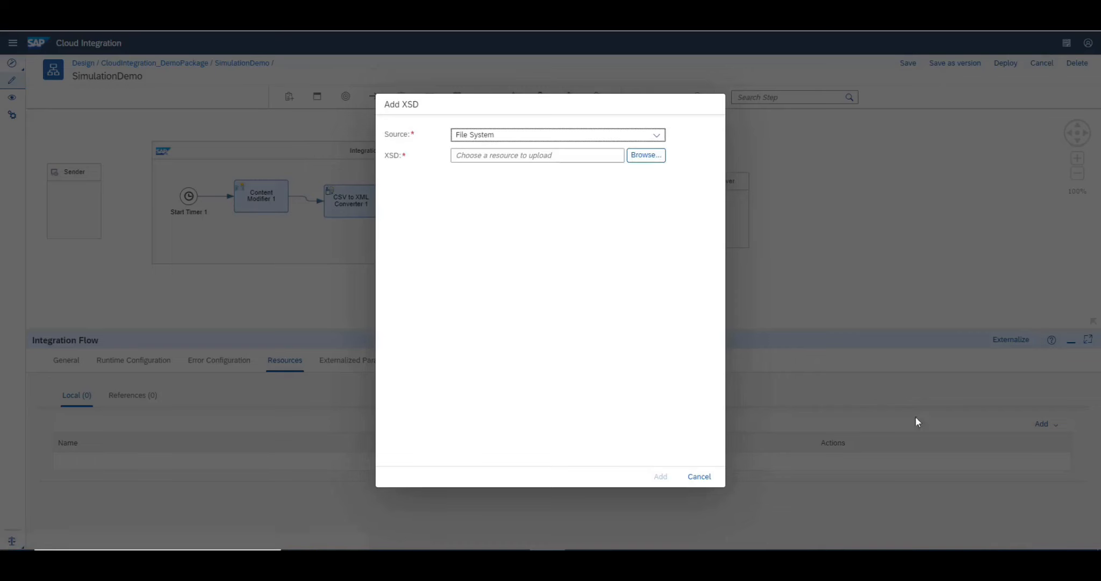
pyautogui.click(647, 156)
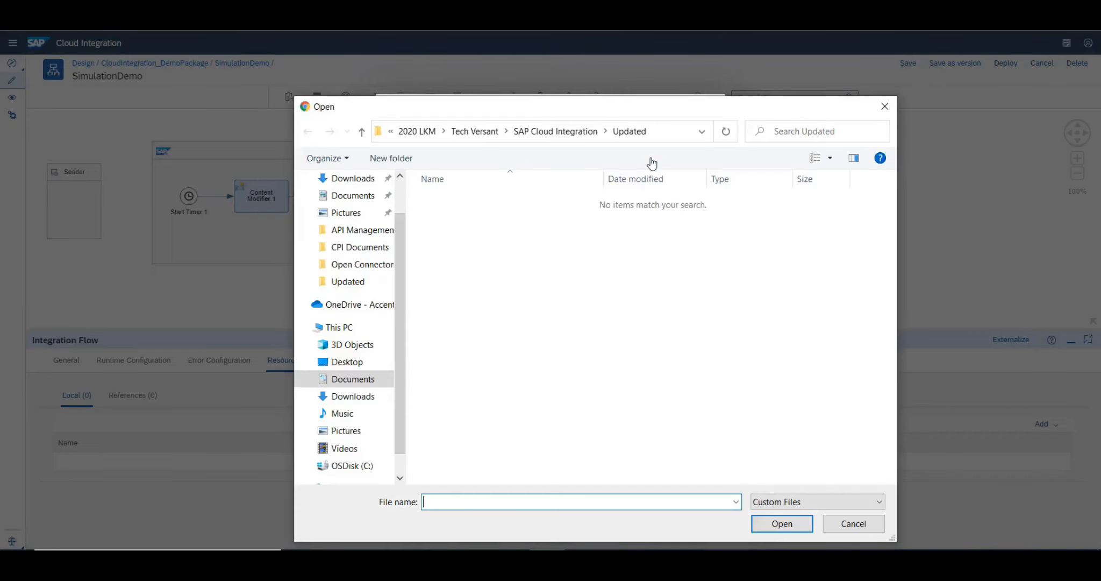
pyautogui.scroll(1, 403, 191)
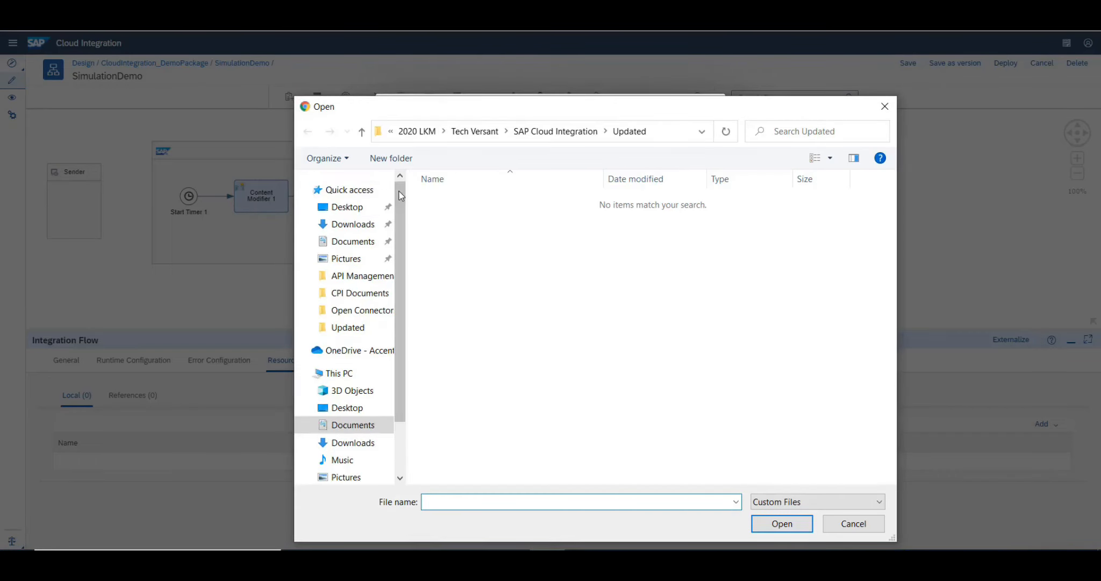
pyautogui.click(356, 208)
pyautogui.doubleClick(480, 201)
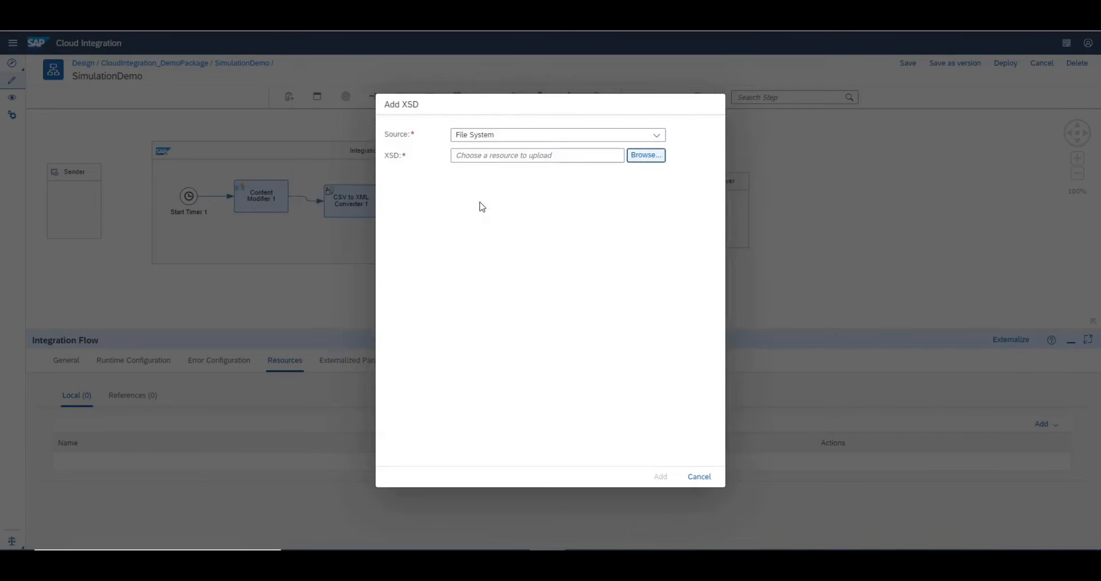
pyautogui.click(660, 478)
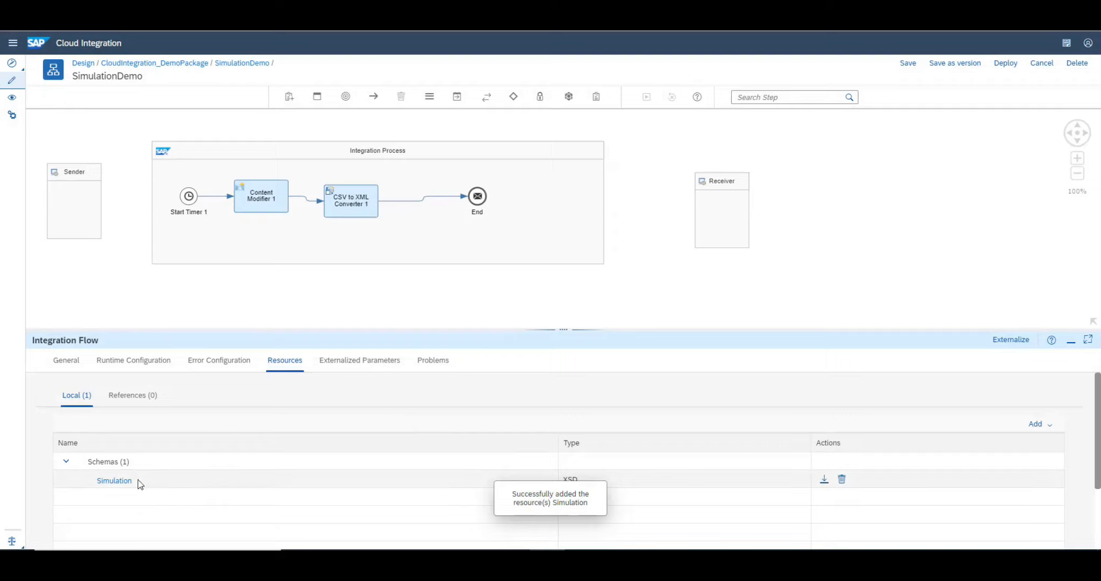
# Open the Simulation.xsd schema and examine its element structure at an enlarged size.
pyautogui.click(115, 480)
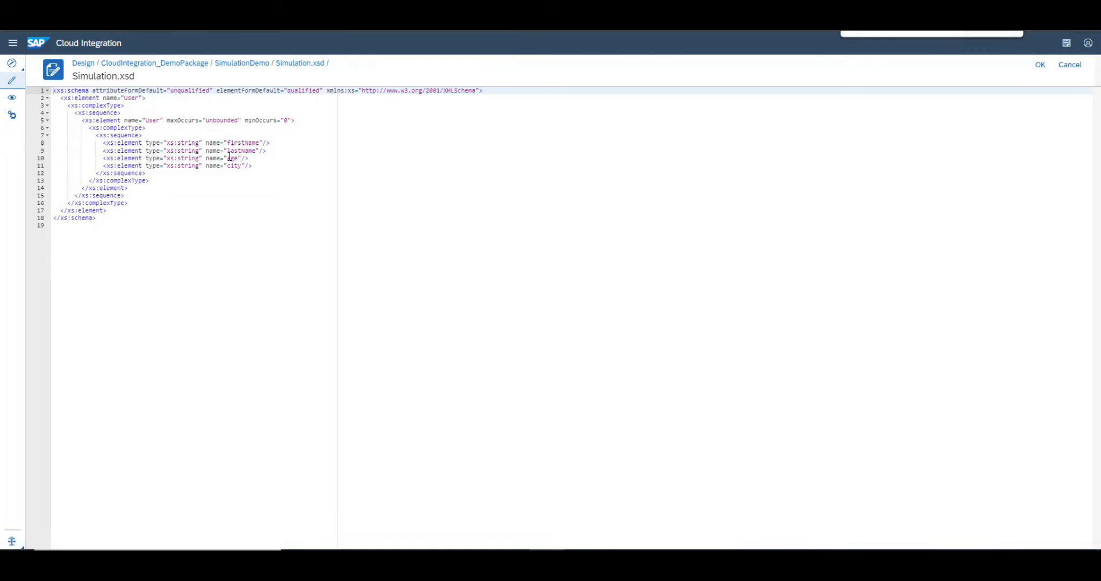
pyautogui.hotkey('ctrl', '+')
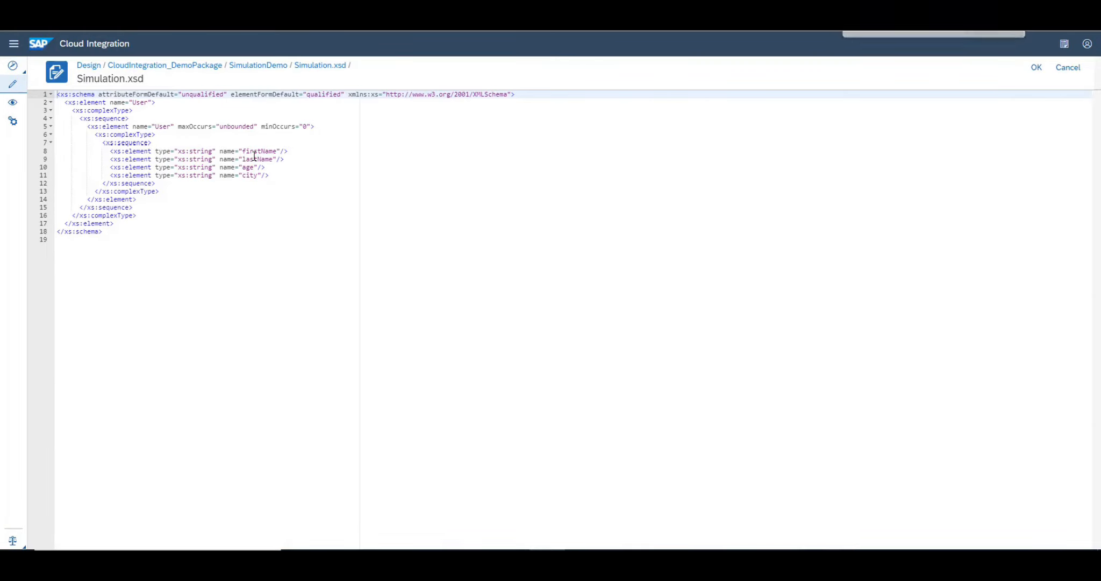
pyautogui.hotkey('ctrl', '+')
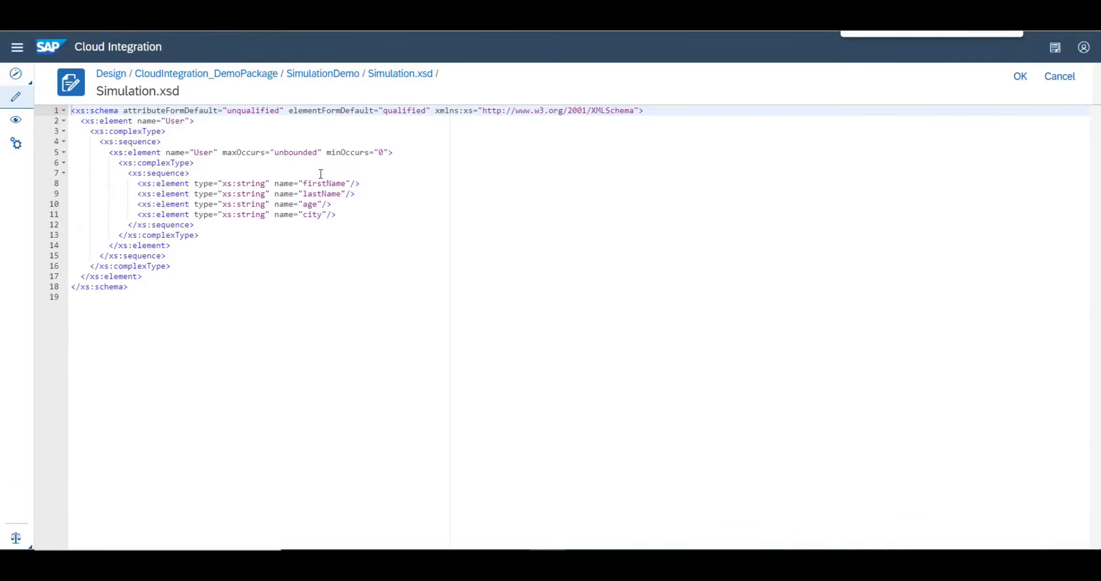
pyautogui.hotkey('ctrl', '+')
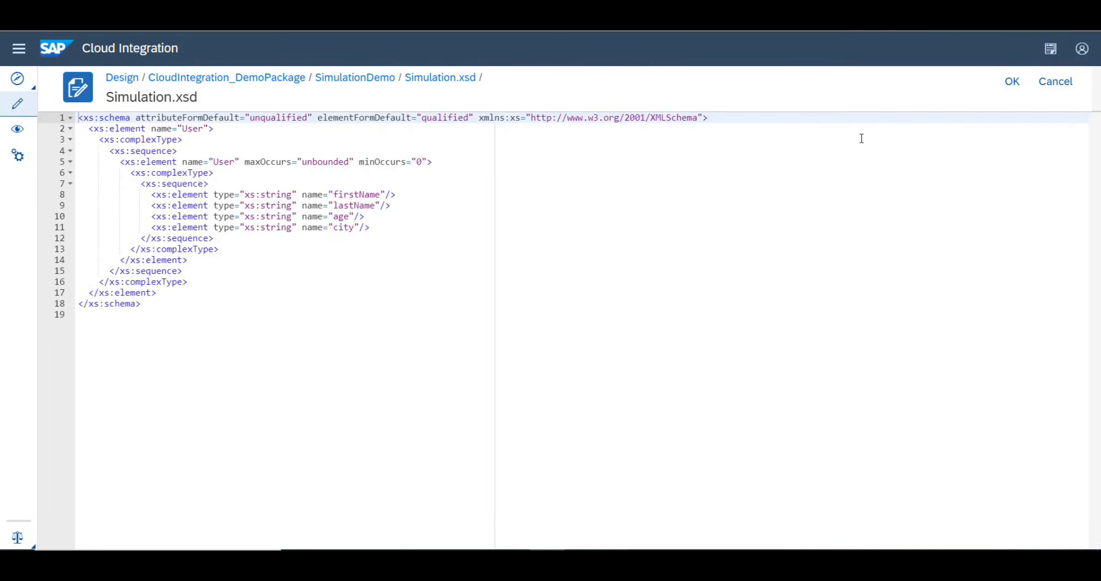
# Close the schema view and assign the Simulation schema as the CSV to XML Converter's XML Schema.
pyautogui.click(1010, 81)
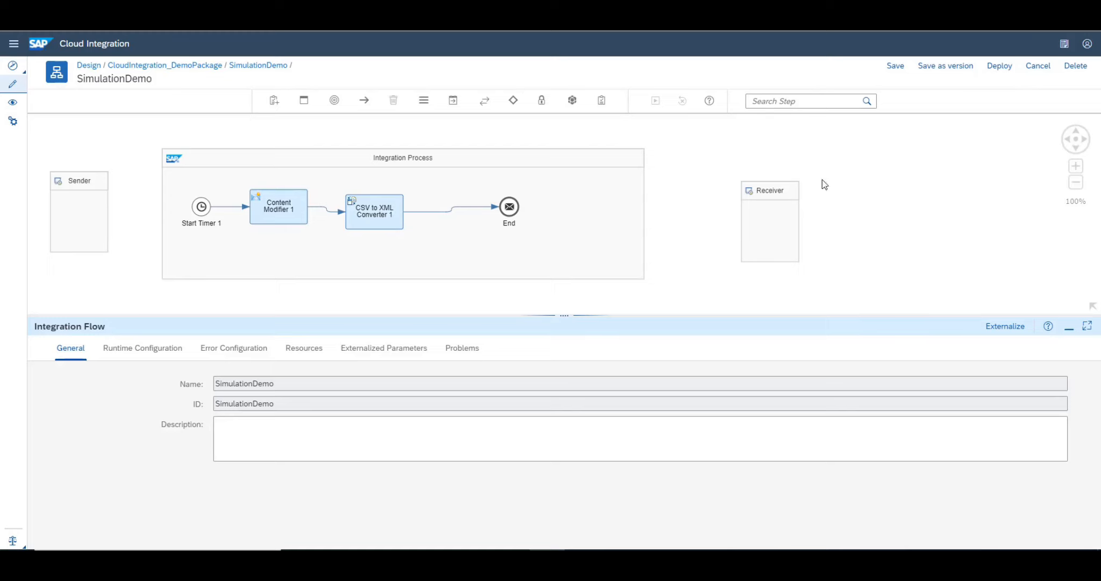
pyautogui.click(380, 214)
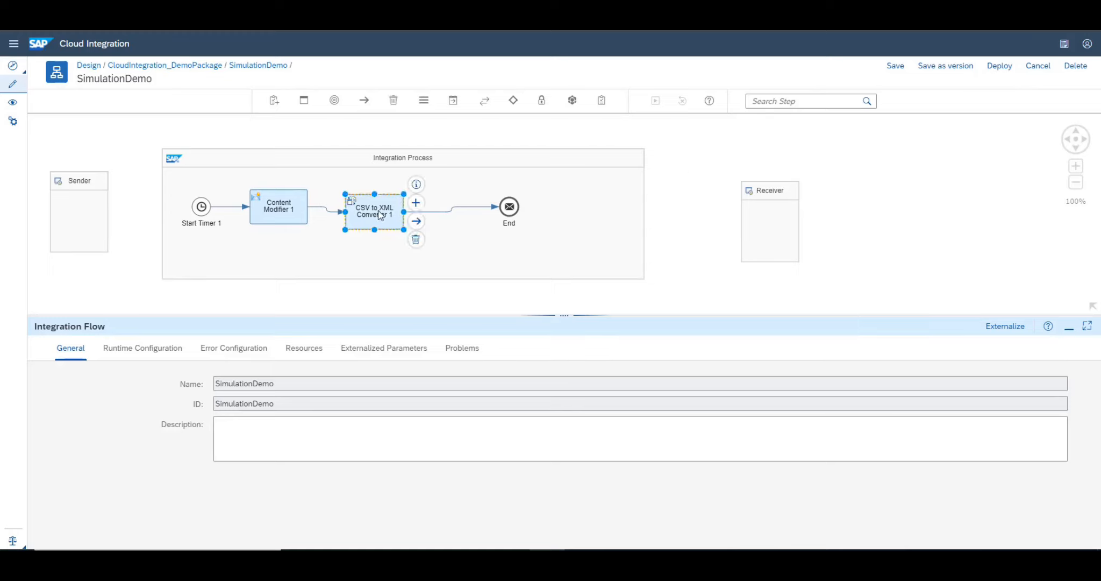
pyautogui.click(128, 351)
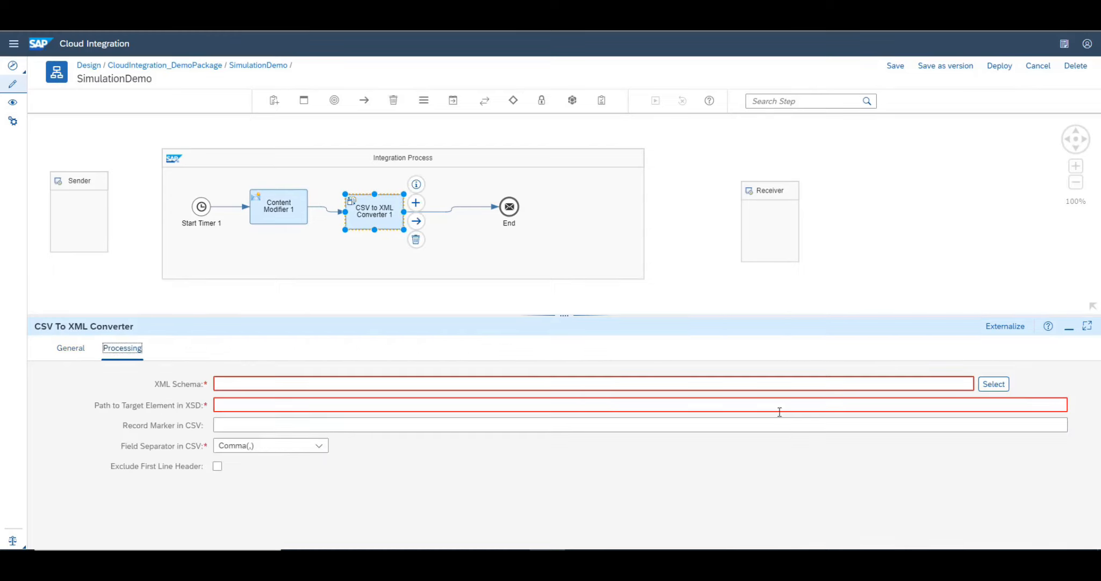
pyautogui.click(992, 383)
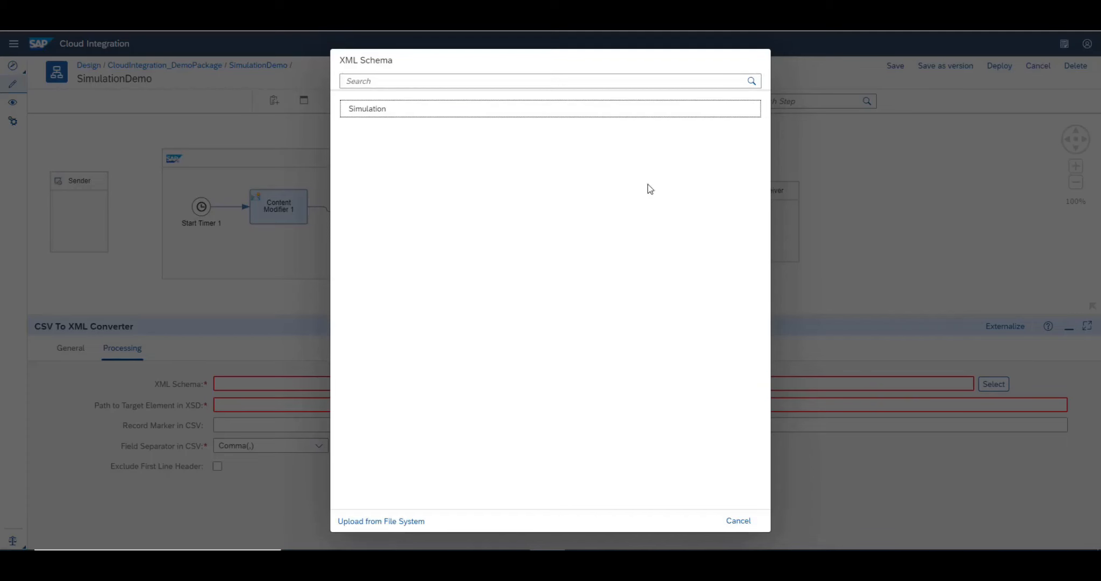
pyautogui.click(456, 112)
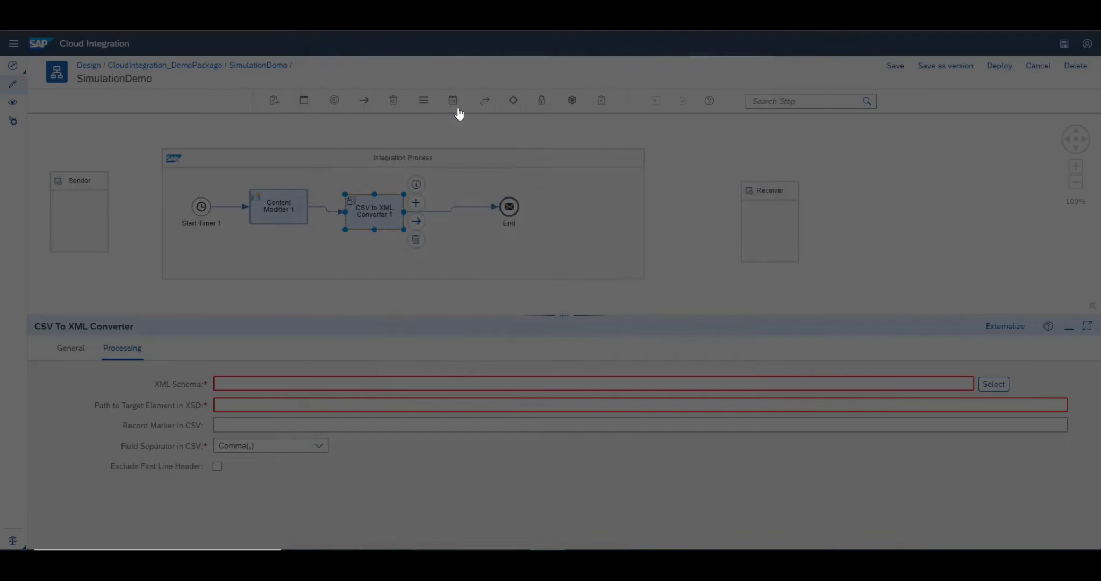
# Set the converter's Path to Target Element in XSD to User/User and save the integration flow.
pyautogui.click(268, 403)
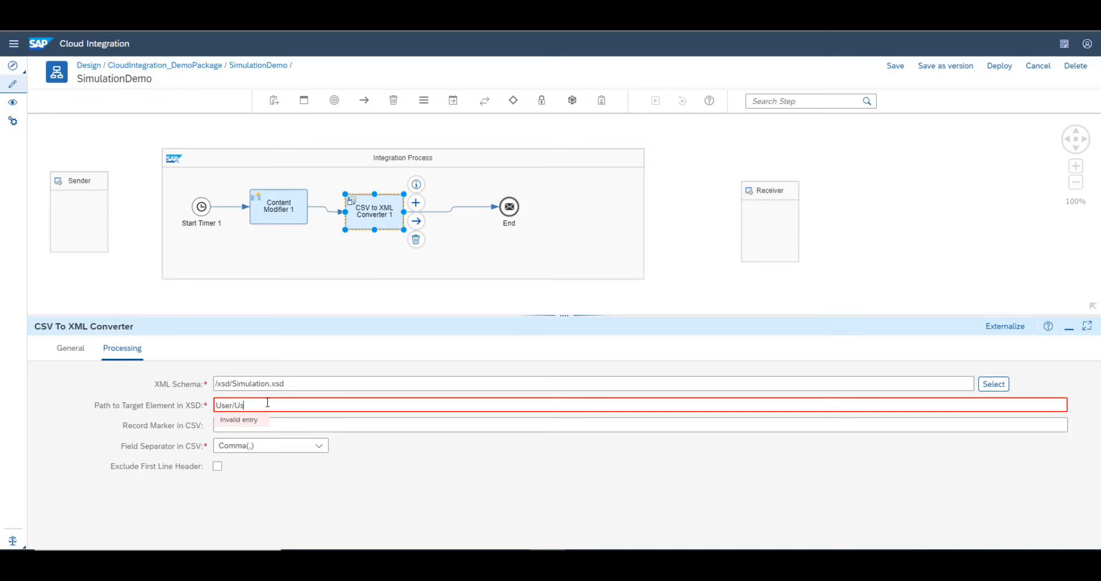
pyautogui.click(355, 453)
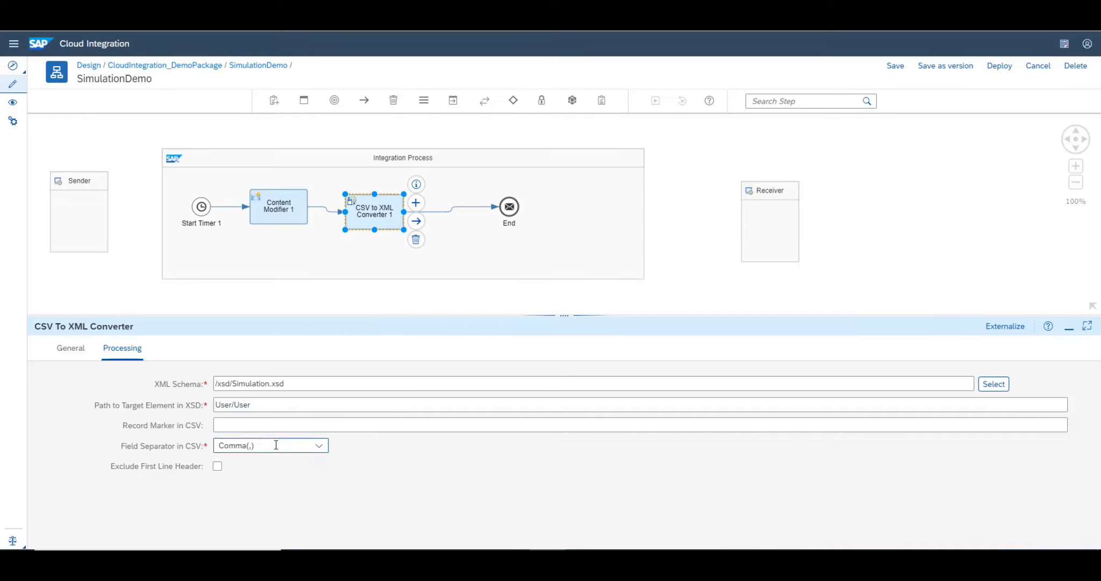
pyautogui.click(344, 425)
pyautogui.click(895, 68)
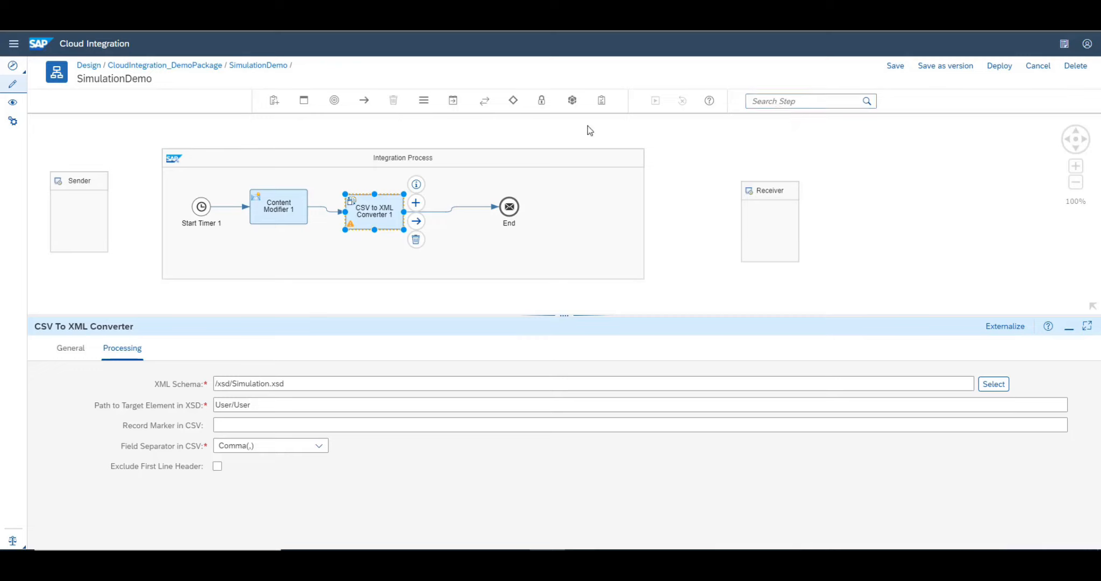
# Insert a General Splitter between the CSV to XML Converter and the End event, spacing the End event and splitter apart.
pyautogui.click(514, 101)
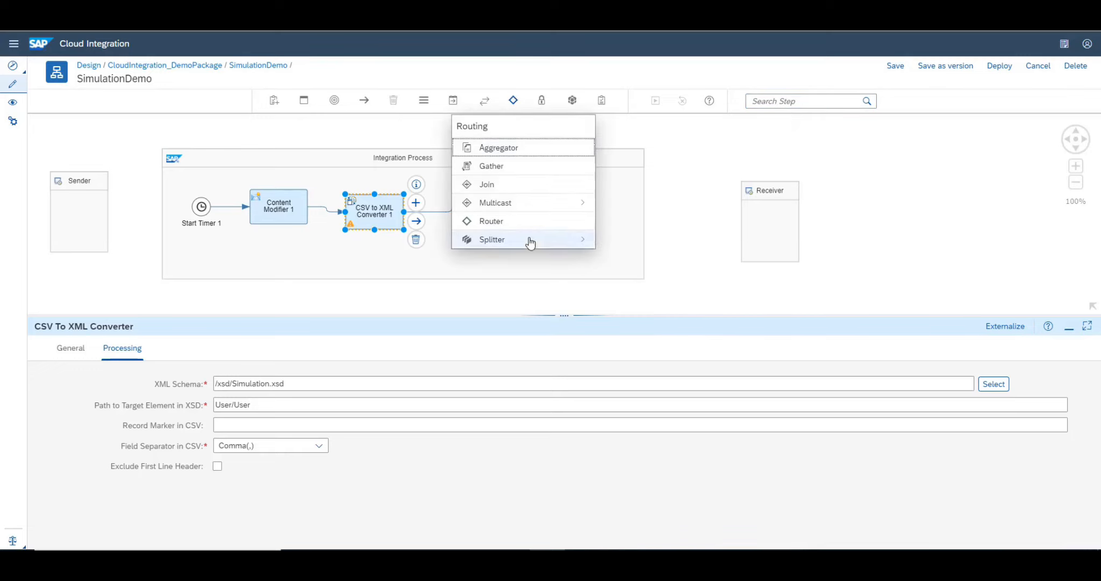
pyautogui.click(528, 147)
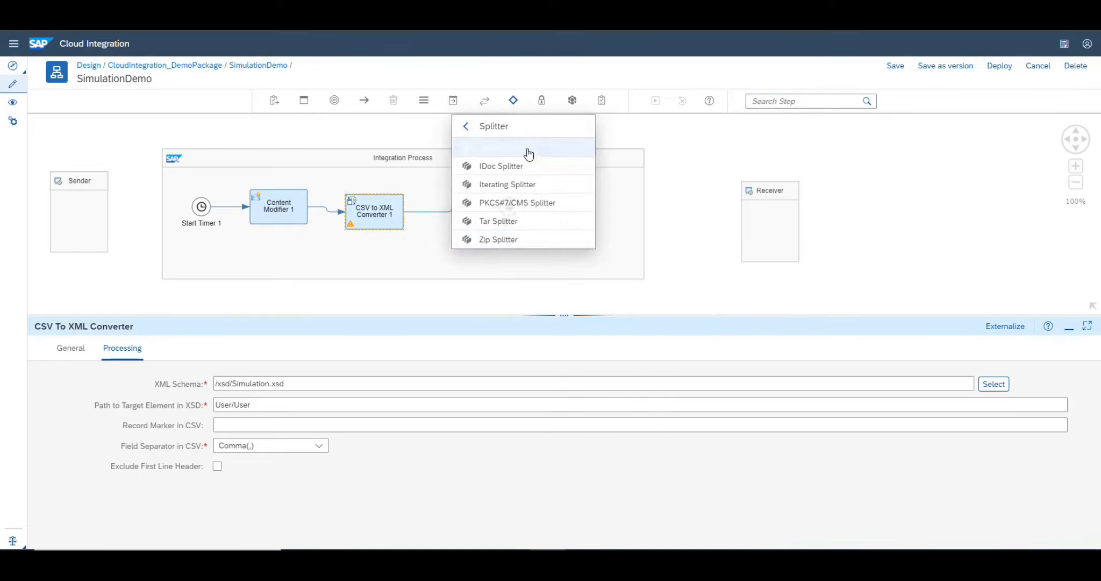
pyautogui.click(457, 210)
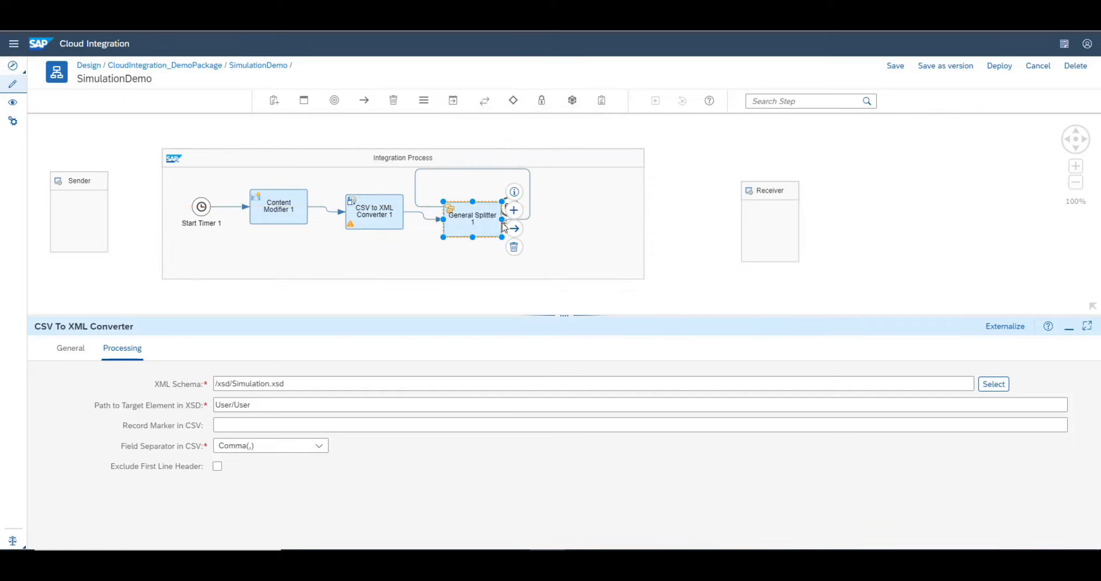
pyautogui.moveTo(511, 209); pyautogui.dragTo(571, 206)
pyautogui.moveTo(490, 221); pyautogui.dragTo(489, 215)
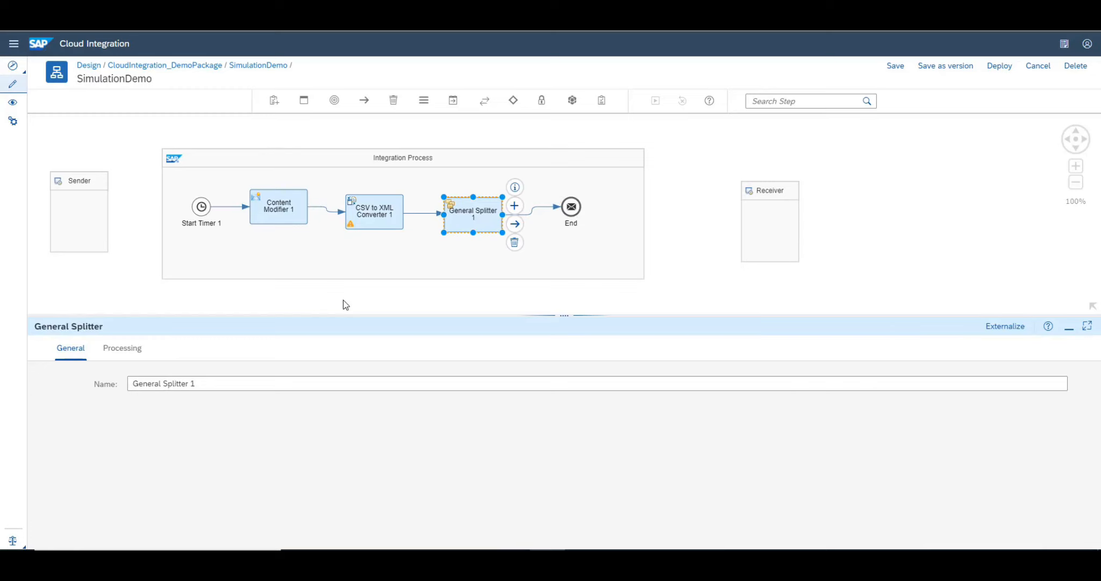
# Set the General Splitter's XPath Expression to /User/User with Grouping 1 and save the integration flow.
pyautogui.click(123, 348)
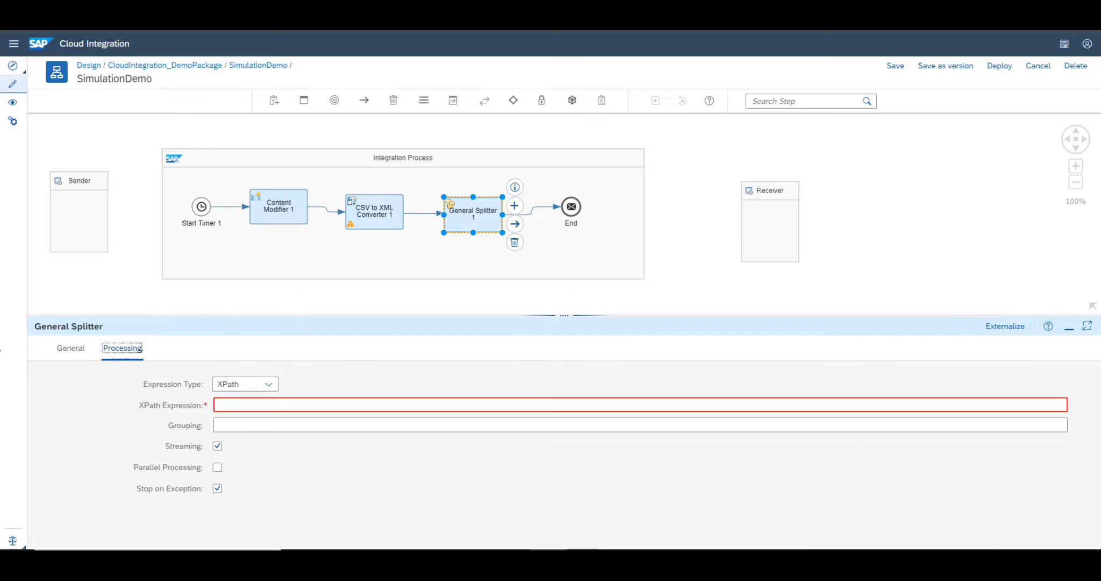
pyautogui.click(227, 404)
pyautogui.write('/User/User')
pyautogui.click(284, 422)
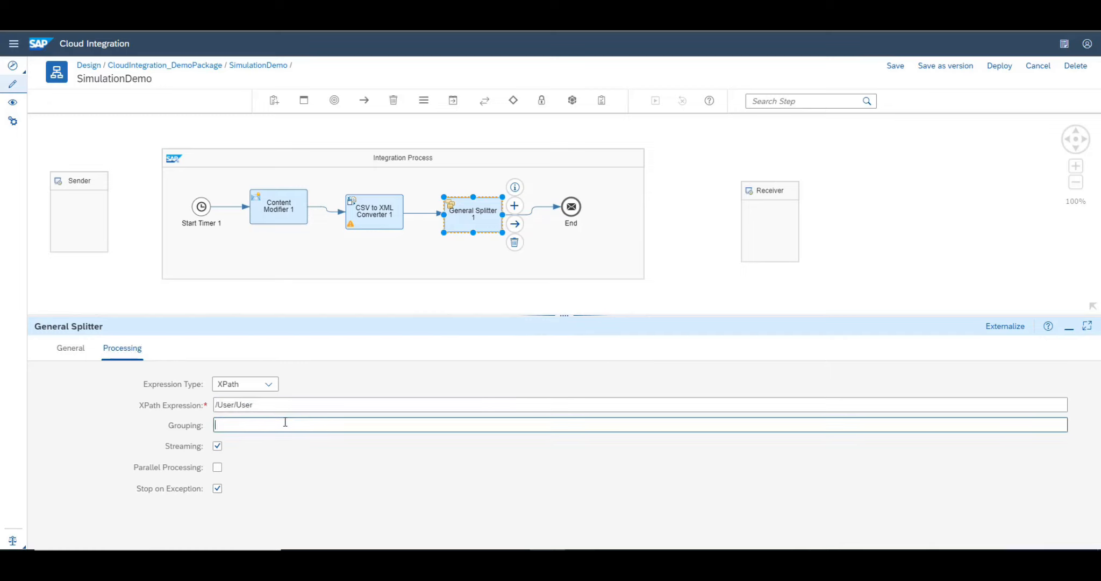
pyautogui.write('1')
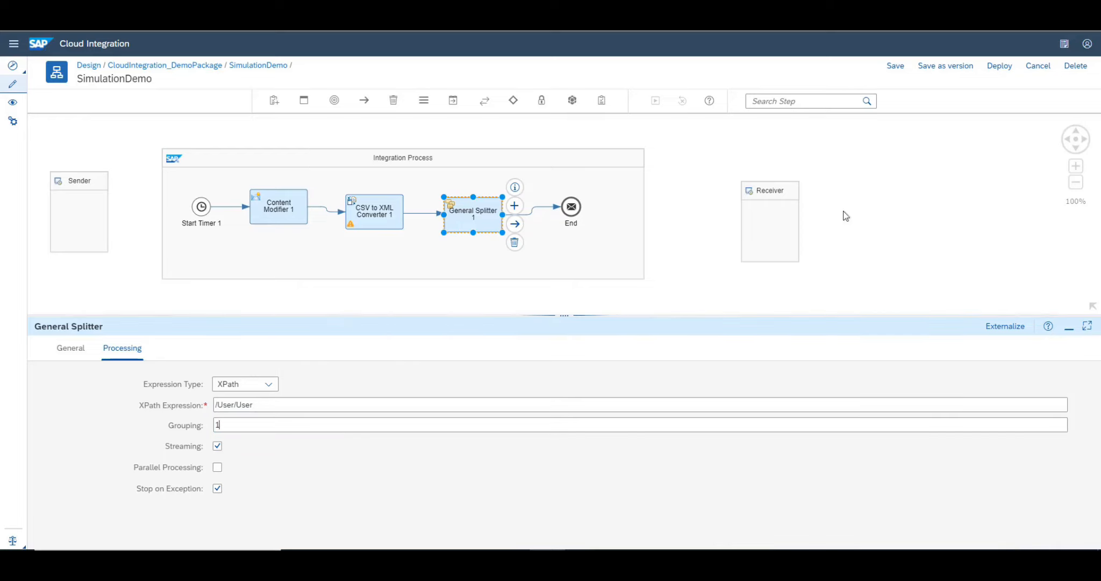
pyautogui.click(895, 67)
# Run a simulation with its start point before the Content Modifier and its end point between the General Splitter and the End event.
pyautogui.click(234, 208)
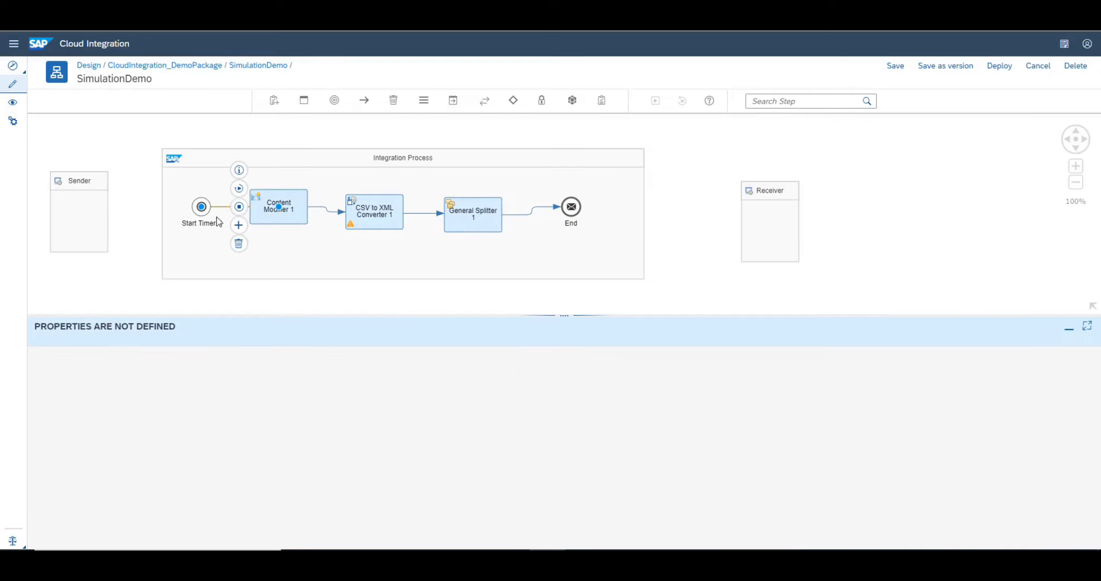
pyautogui.click(240, 190)
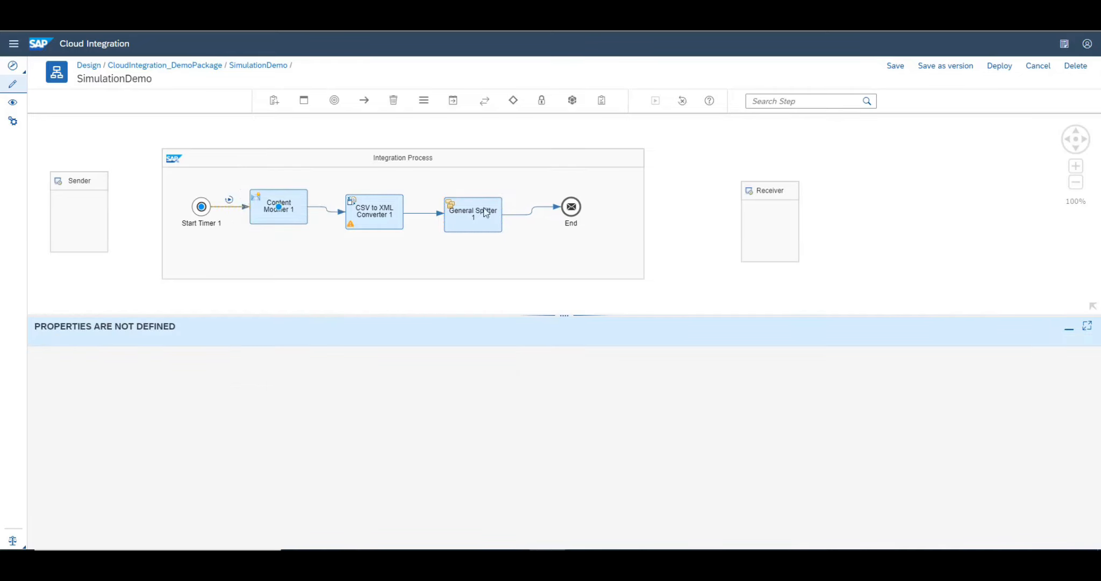
pyautogui.click(530, 215)
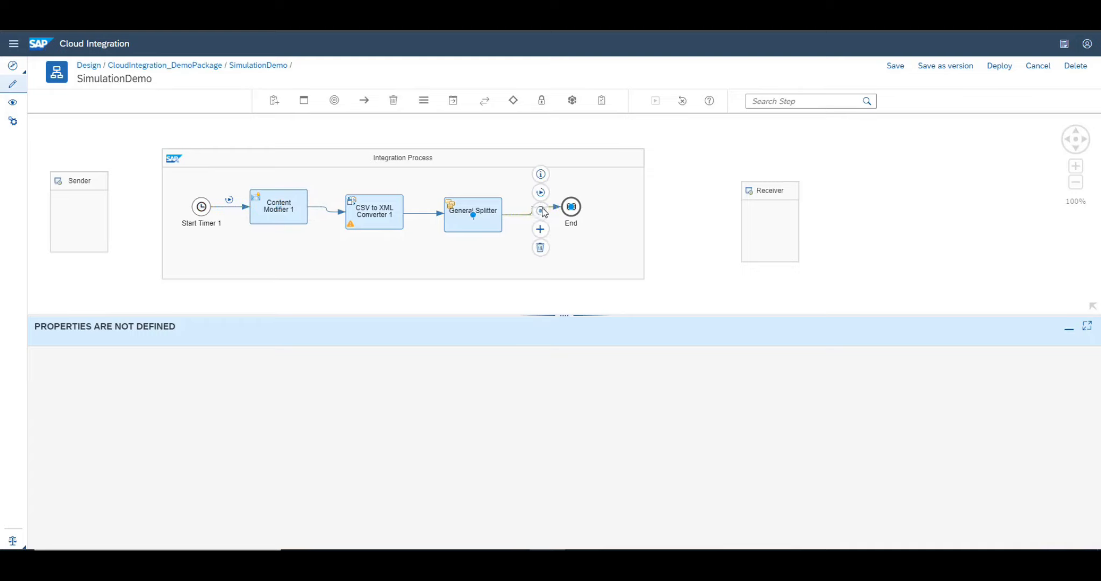
pyautogui.click(545, 210)
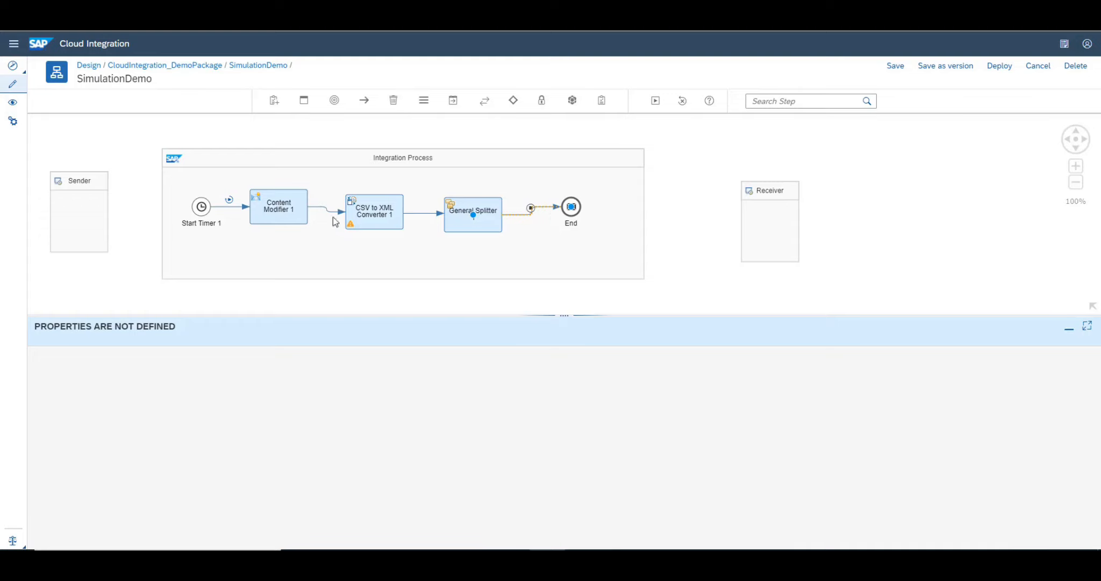
pyautogui.click(656, 101)
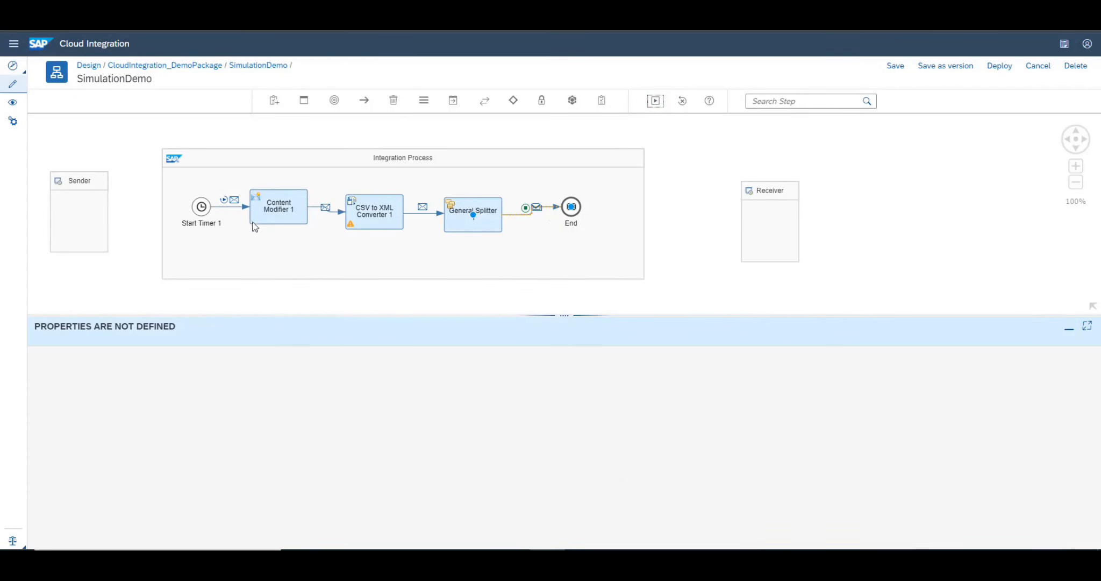
# Examine the headers, properties and body of the simulated message entering the Content Modifier.
pyautogui.click(238, 201)
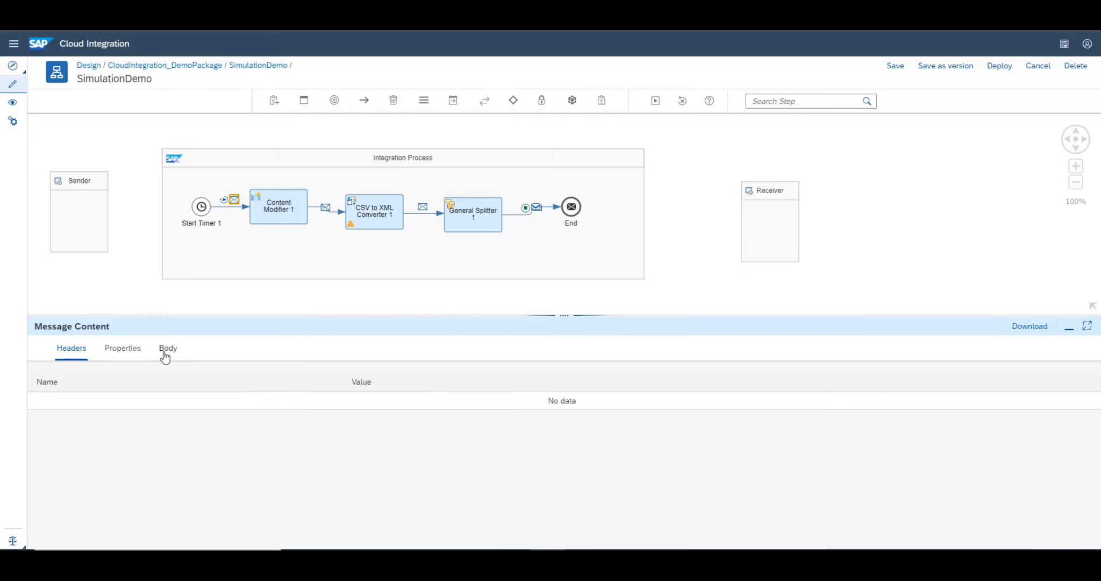
pyautogui.click(125, 350)
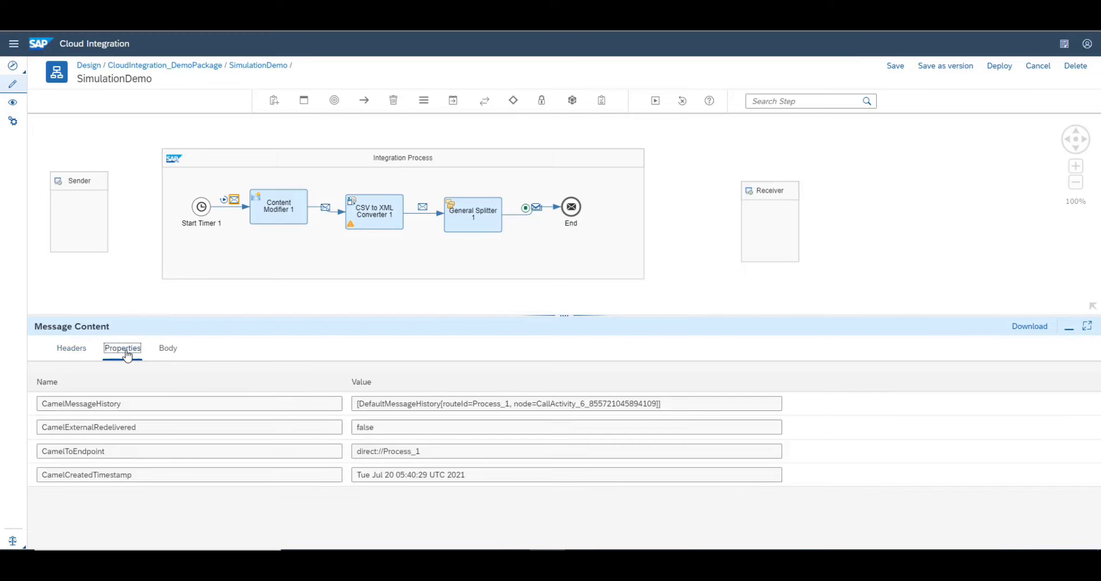
pyautogui.click(169, 357)
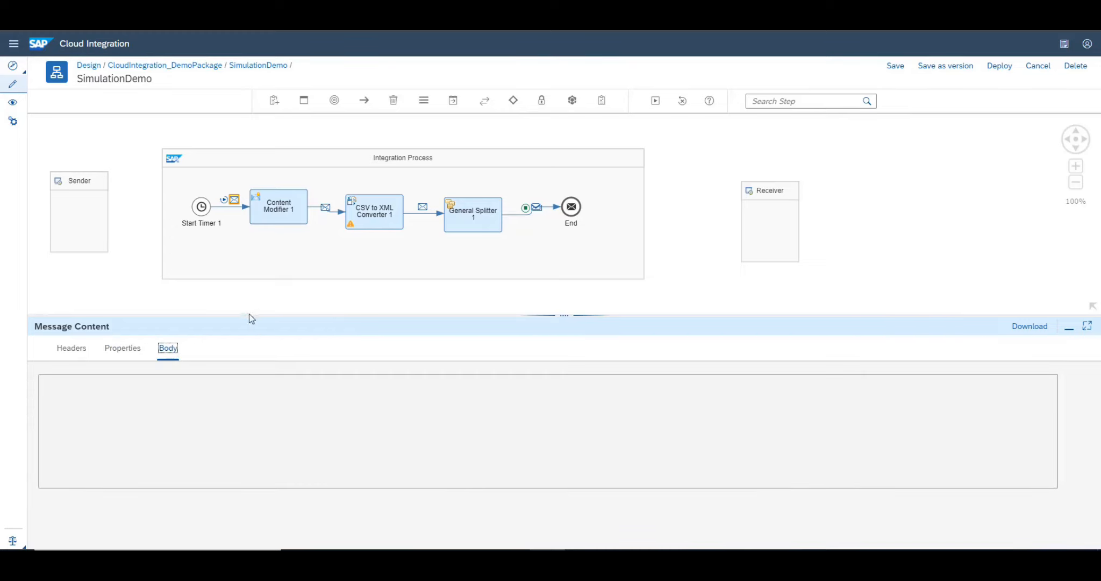
# Examine the simulated message content after the Content Modifier and the message body after the CSV to XML Converter.
pyautogui.click(325, 207)
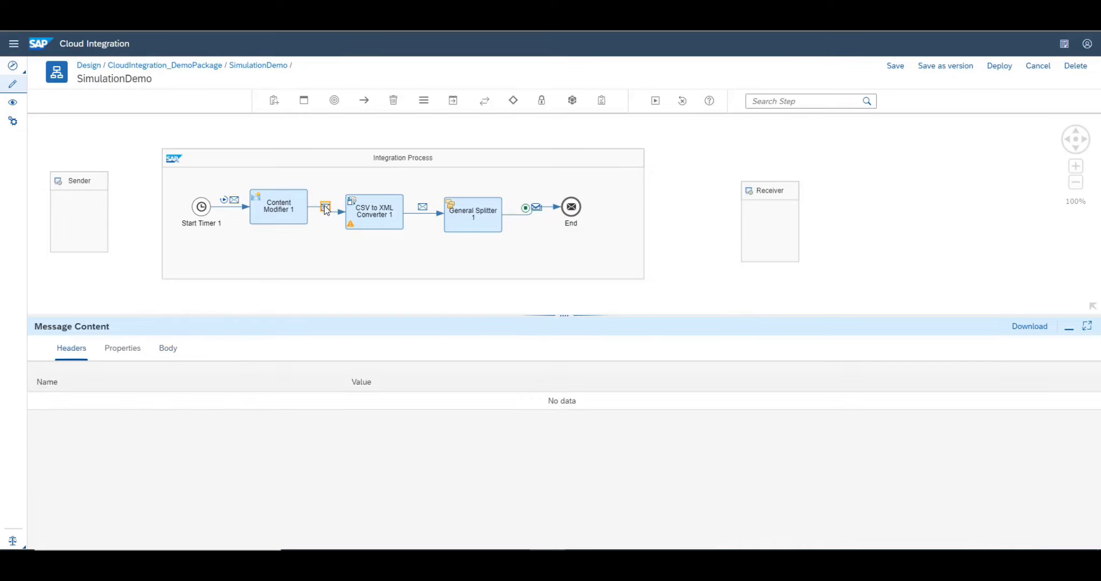
pyautogui.click(133, 351)
pyautogui.click(168, 349)
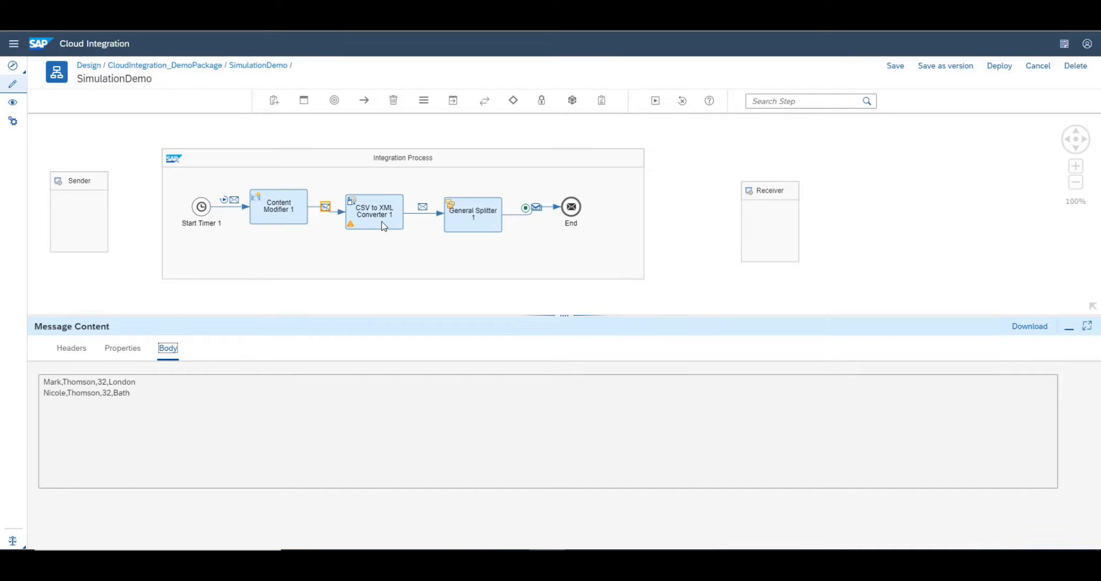
pyautogui.click(422, 207)
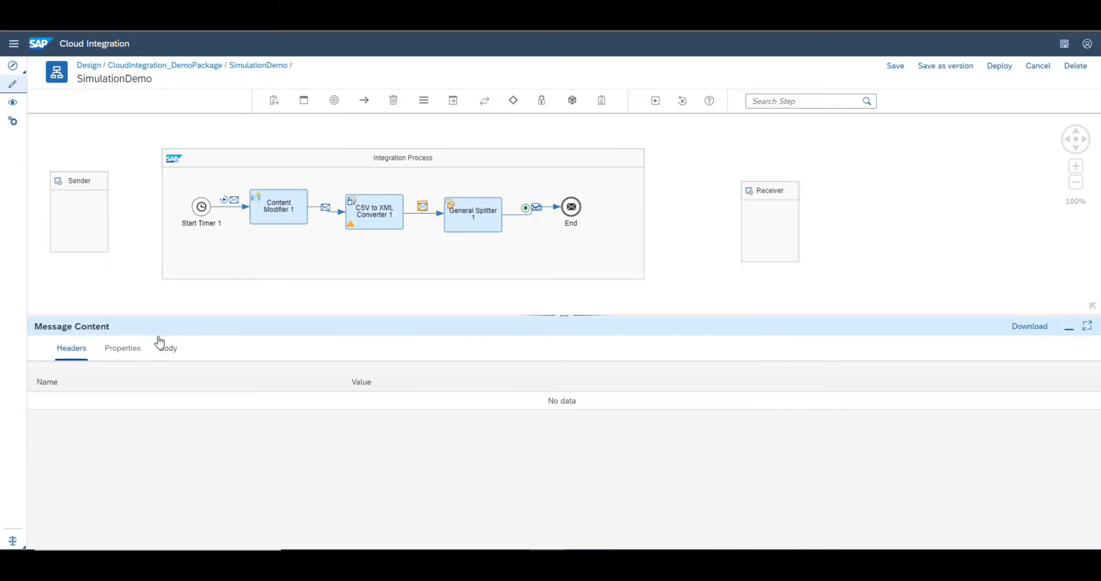
pyautogui.click(170, 349)
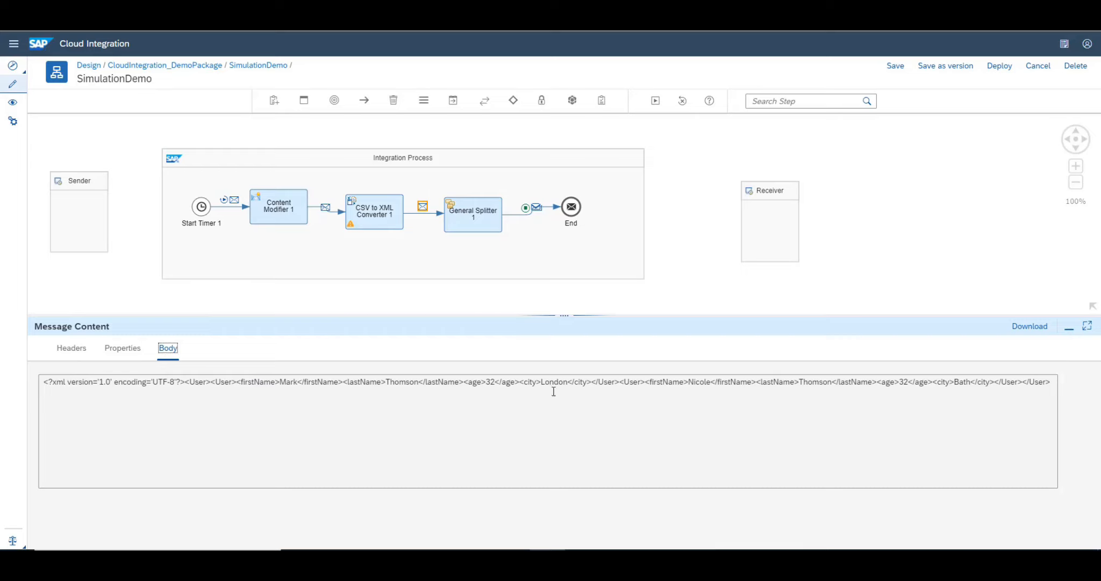
# Examine the bodies of the first and second split messages leaving the General Splitter.
pyautogui.click(536, 208)
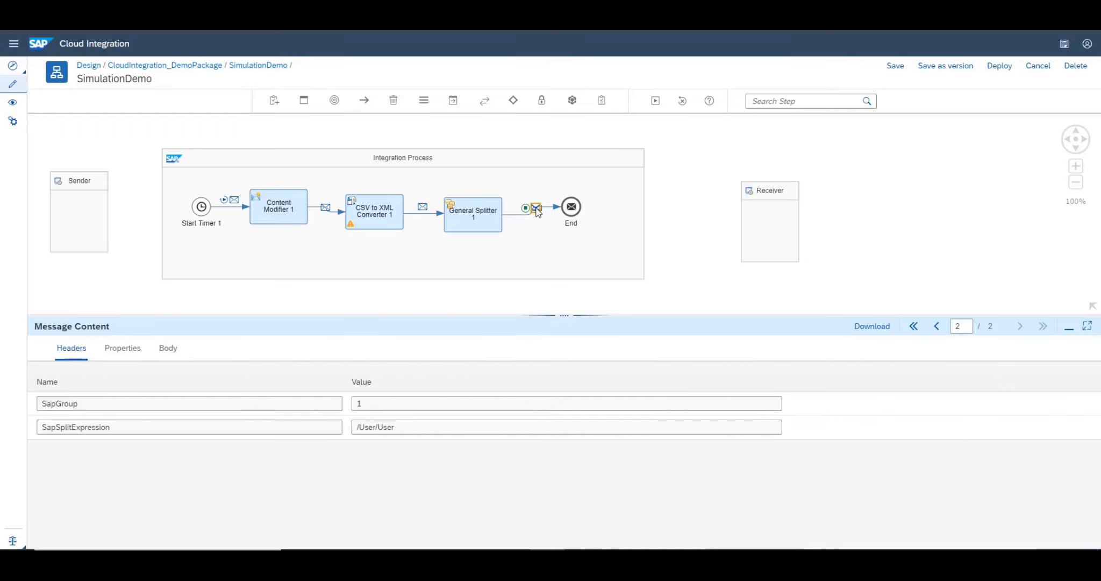
pyautogui.click(938, 328)
pyautogui.click(167, 349)
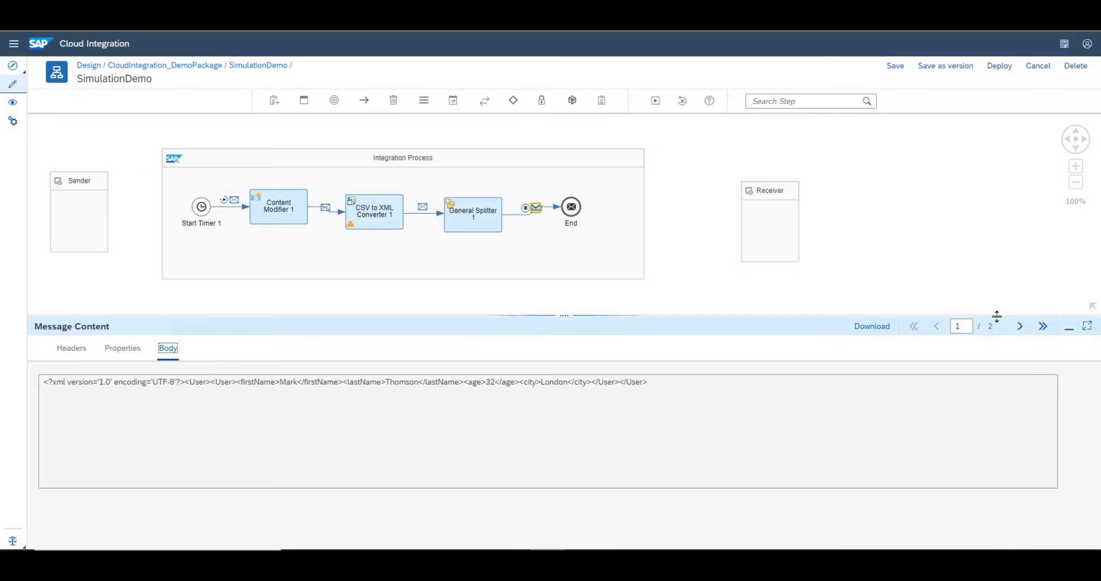
pyautogui.click(1018, 326)
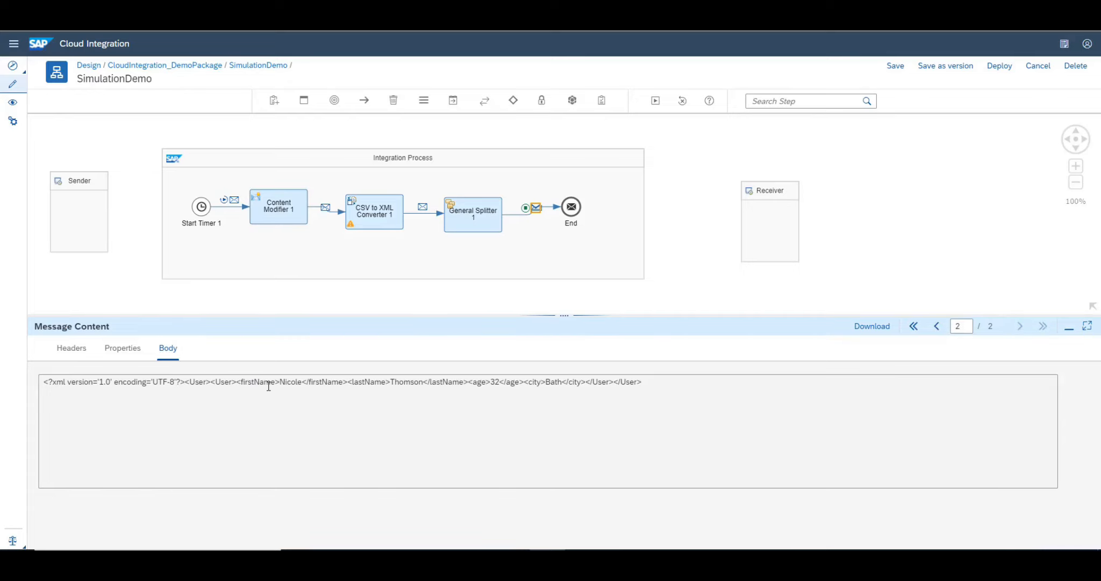